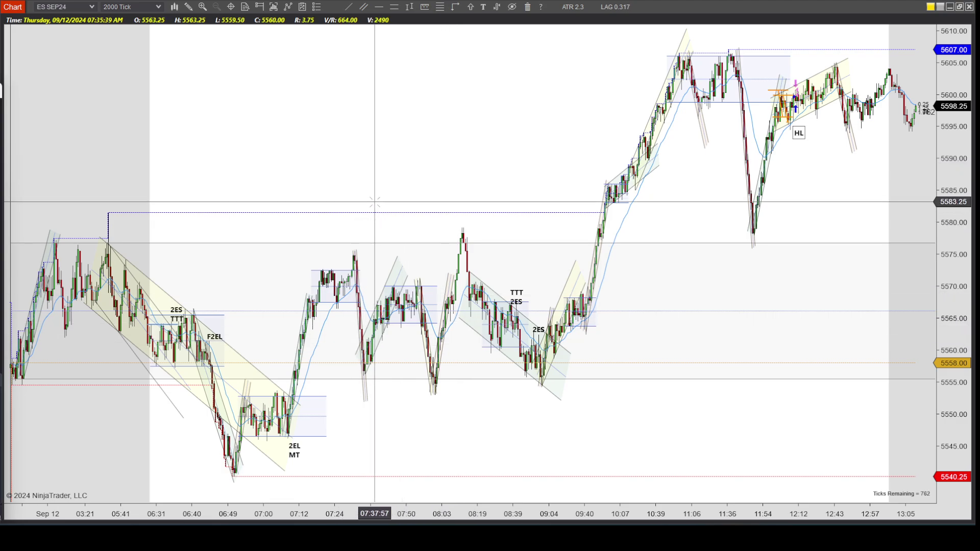
Step: Examine the September 12 chart back through the overnight session, including the pre-open descending channel and the prior session's late rally
mouse_move(357, 513)
left_mouse_down()
mouse_move(485, 514)
mouse_move(357, 508)
left_mouse_up()
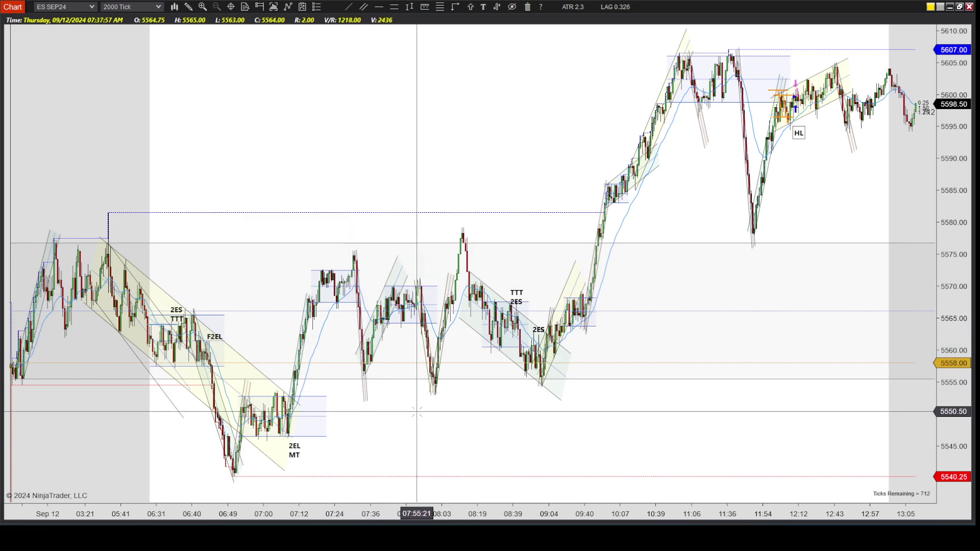
left_click_drag(422, 429, 323, 508)
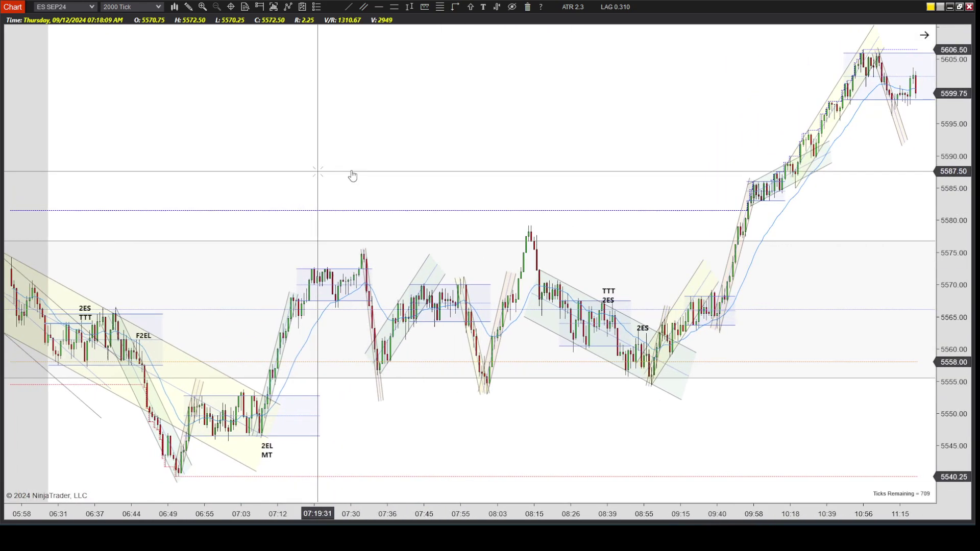
left_click_drag(352, 175, 551, 245)
left_click_drag(522, 512, 241, 512)
left_click_drag(204, 472, 584, 478)
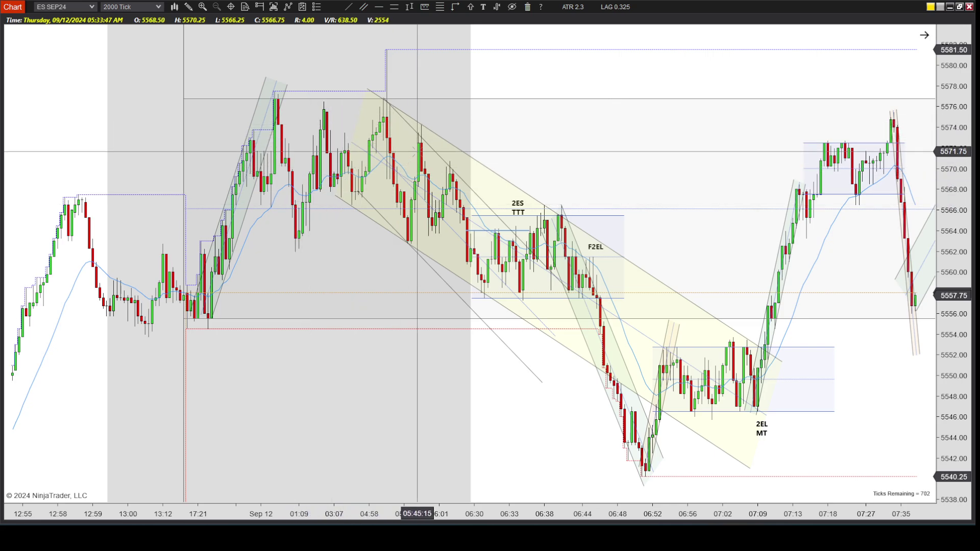
left_click_drag(470, 513, 275, 513)
left_click_drag(270, 417, 416, 424)
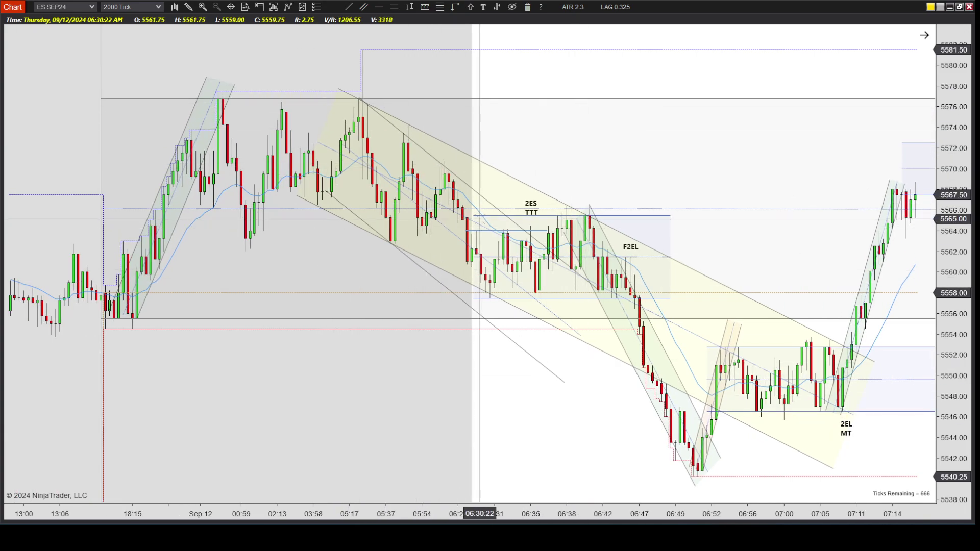
left_click_drag(466, 357, 726, 378)
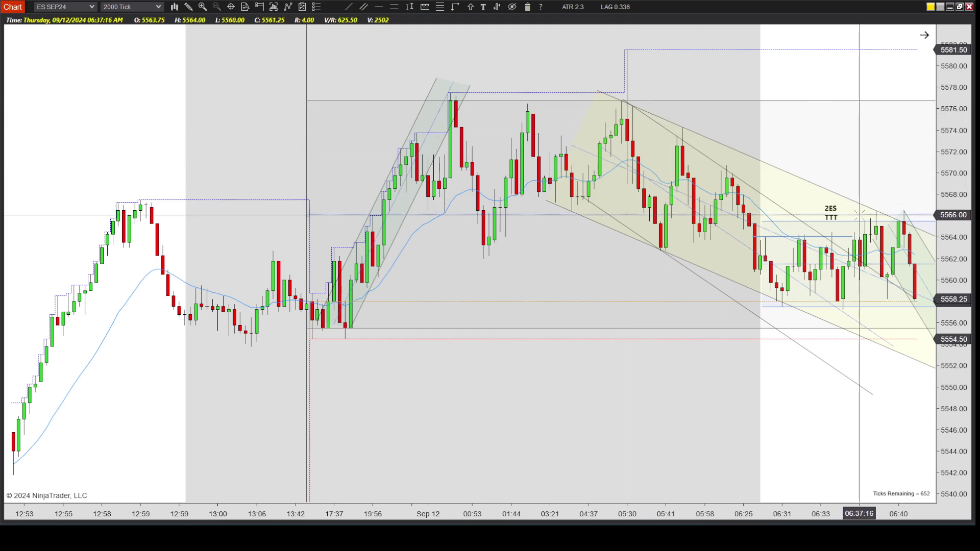
scroll(713, 387, "up", 6)
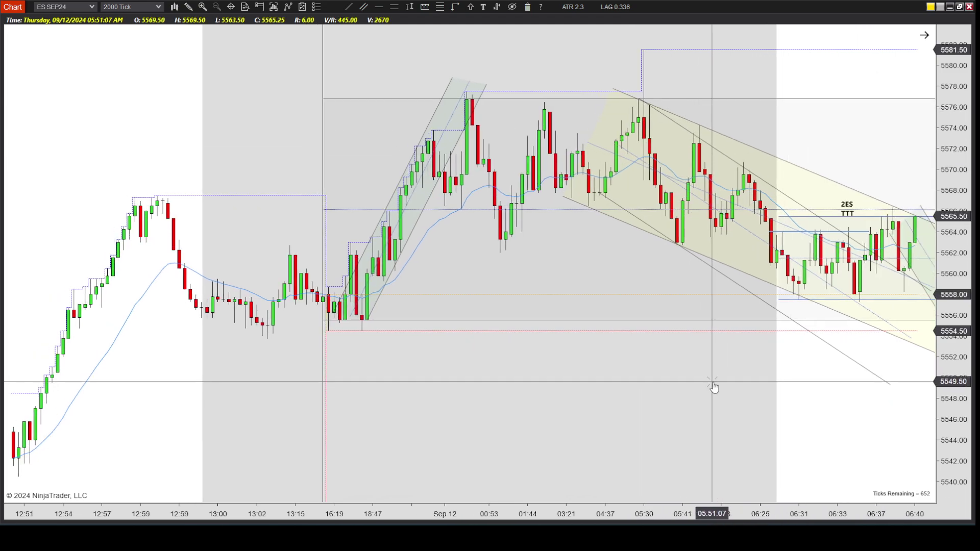
scroll(768, 393, "up", 2)
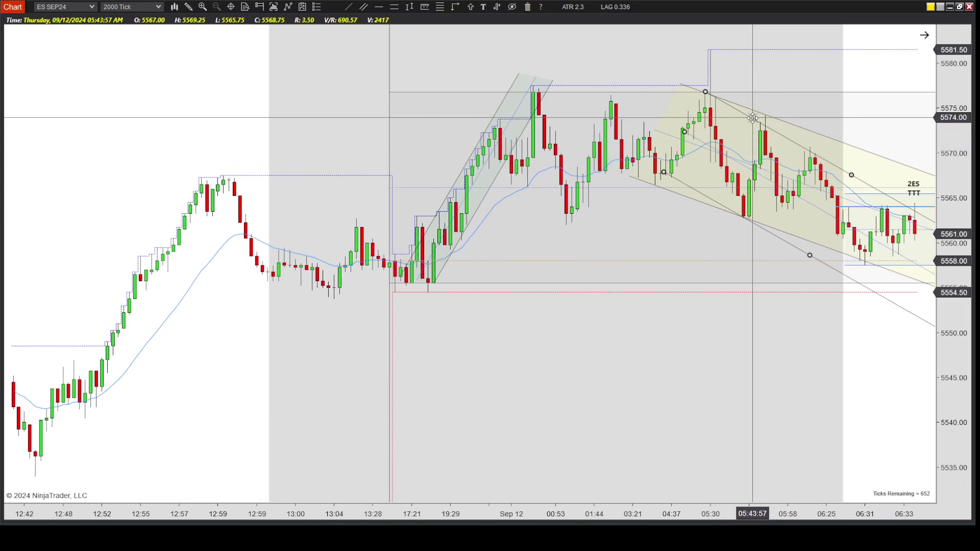
Step: Load the Red Temp template onto the steeper, unfilled descending channel drawn from the pre-open high near 05:30 and accept its properties
right_click(844, 166)
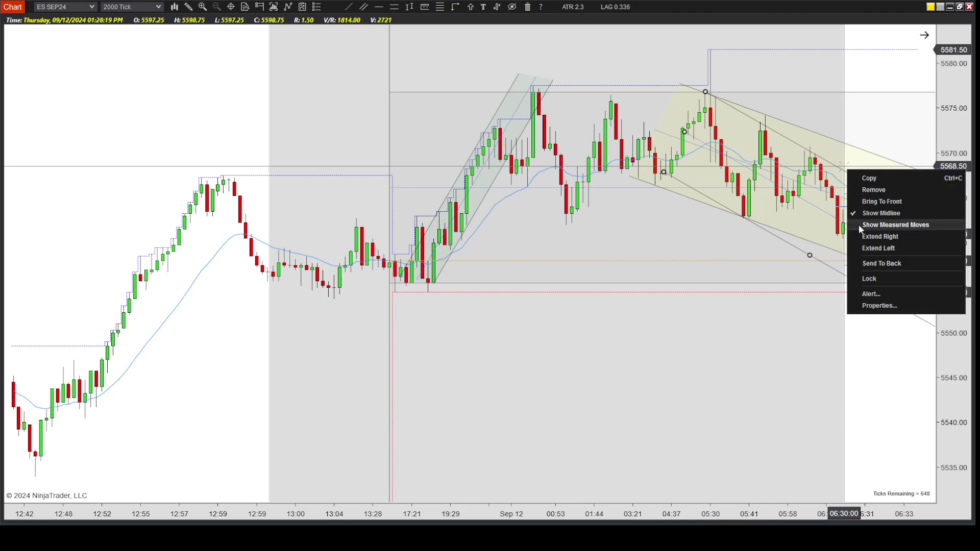
left_click(873, 305)
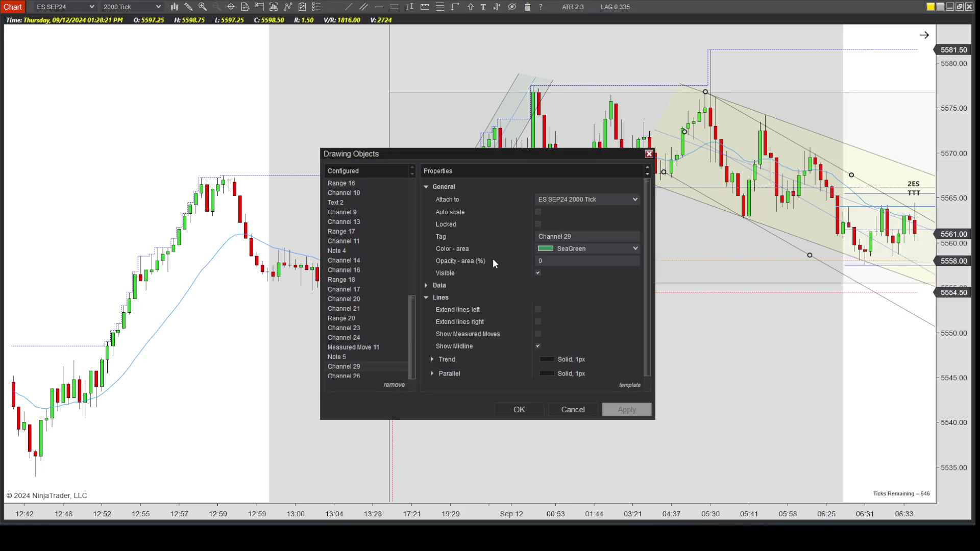
left_click(619, 386)
left_click(575, 386)
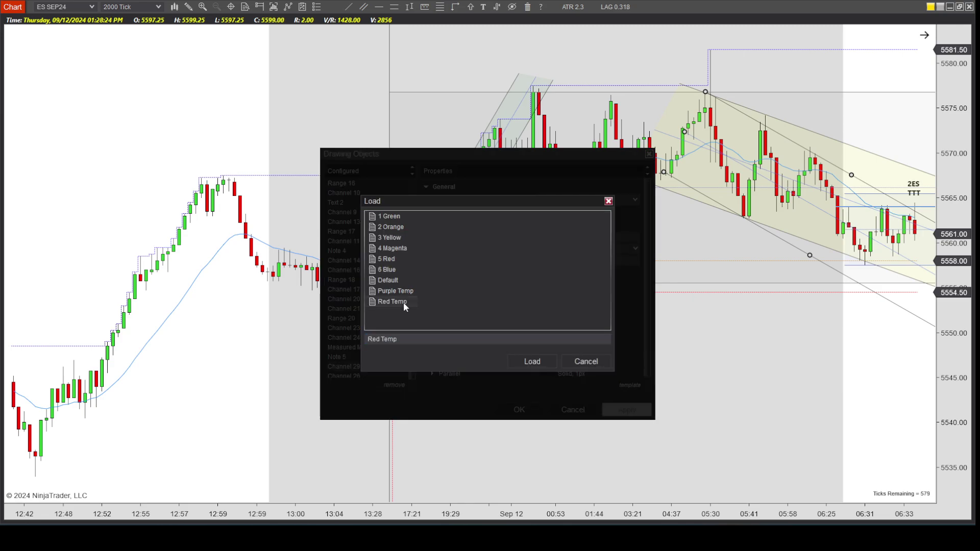
left_click(543, 362)
left_click(517, 409)
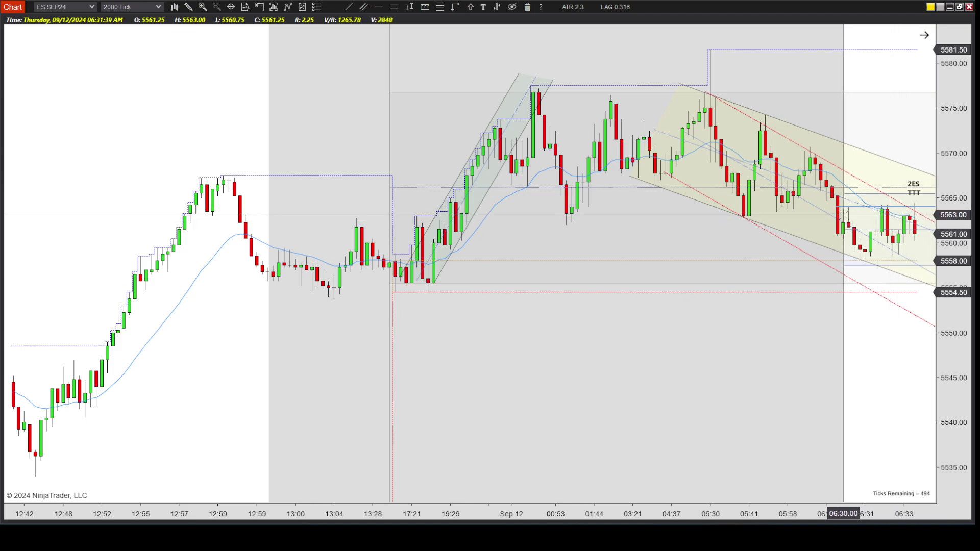
Step: Examine the price action from the pre-open descending channel through the 2ES TTT and F2EL labels to the trading range after the 06:50 low
left_click_drag(861, 512, 728, 510)
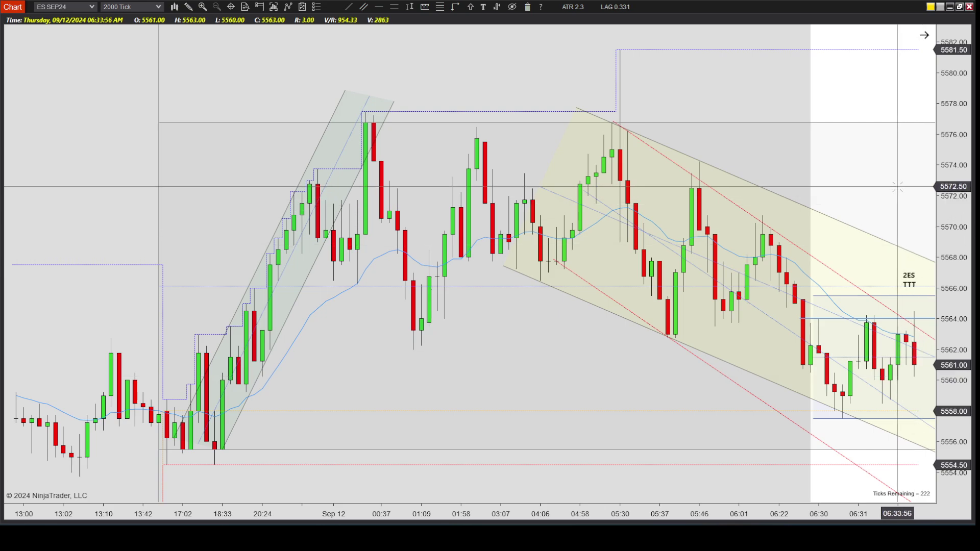
left_click_drag(897, 187, 645, 186)
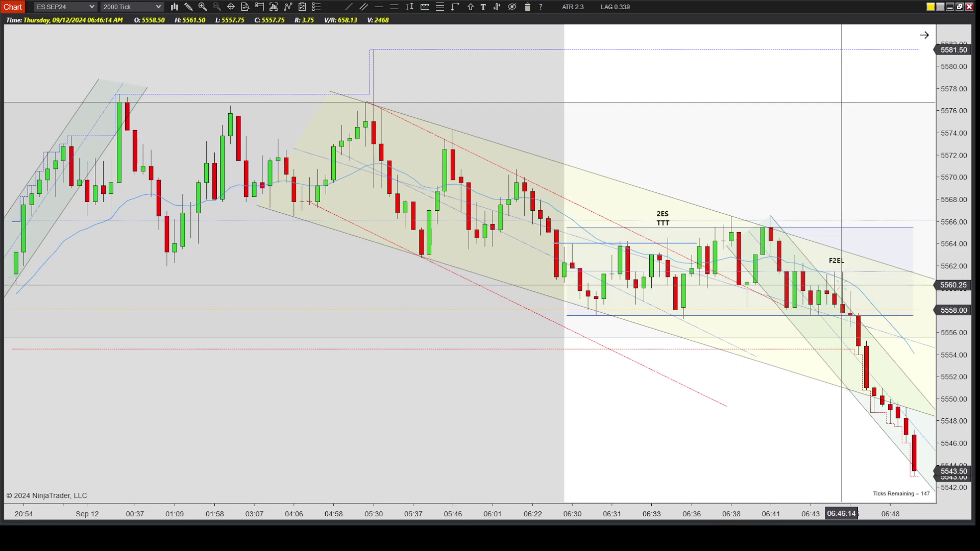
left_click_drag(812, 513, 735, 513)
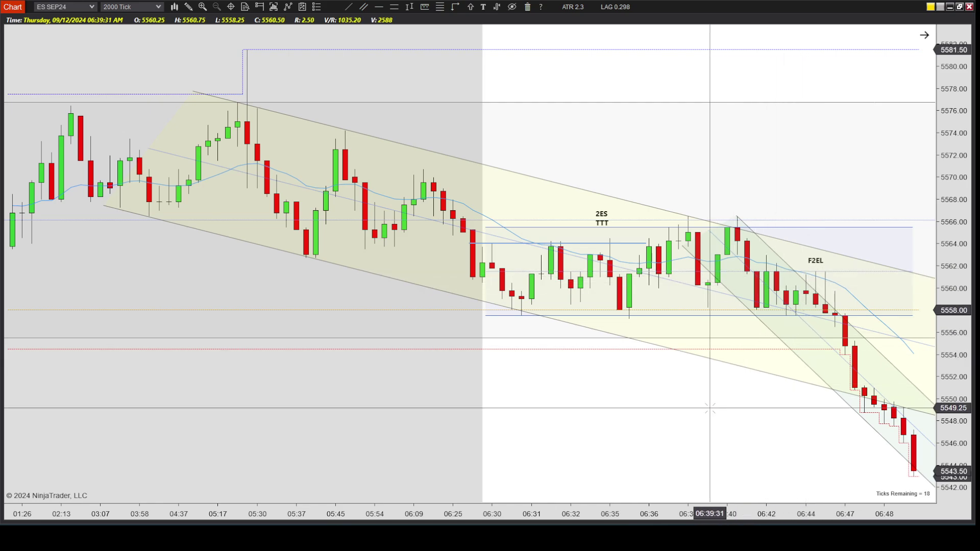
scroll(803, 357, "up", 5)
scroll(809, 425, "up", 2)
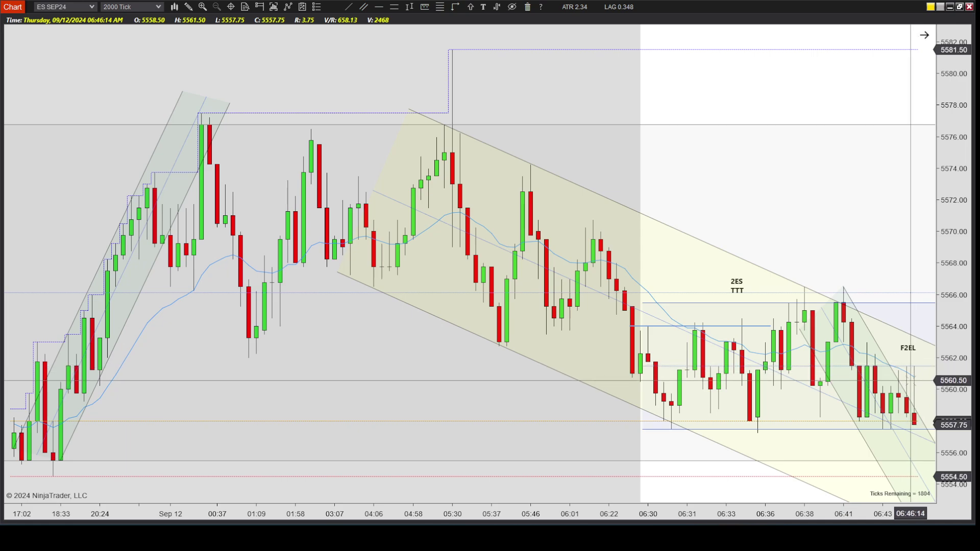
left_click_drag(913, 258, 579, 388)
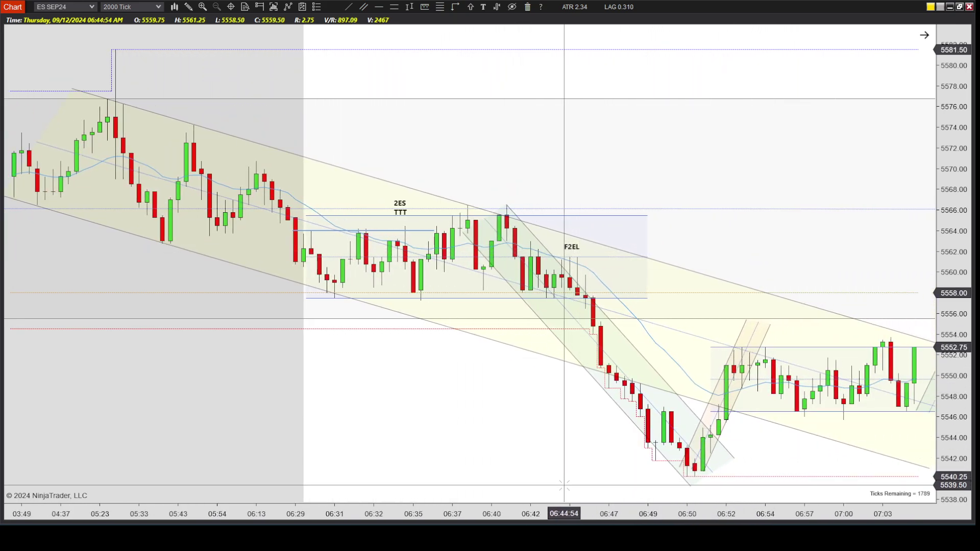
left_click_drag(570, 521, 531, 520)
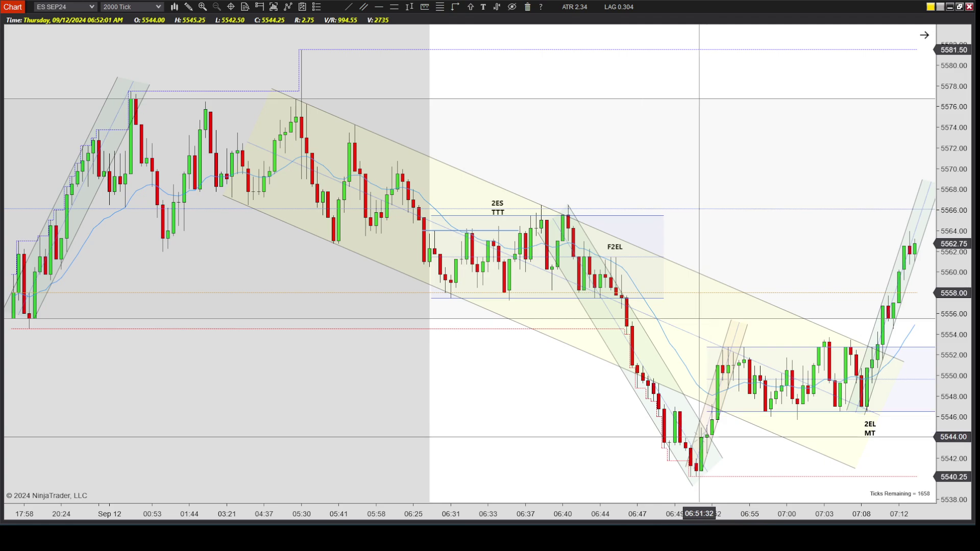
left_click_drag(800, 516, 630, 516)
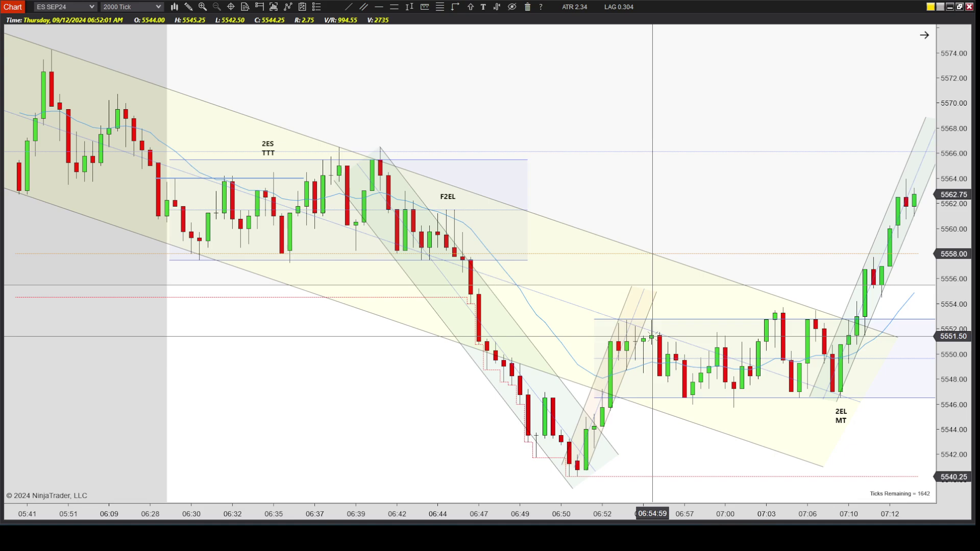
left_click(673, 320)
left_click_drag(807, 319, 807, 330)
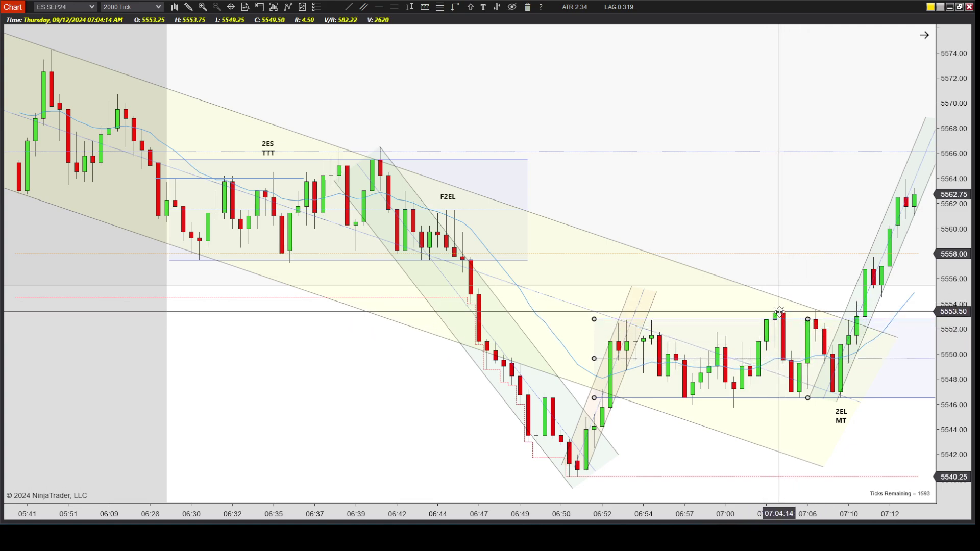
left_click(827, 284)
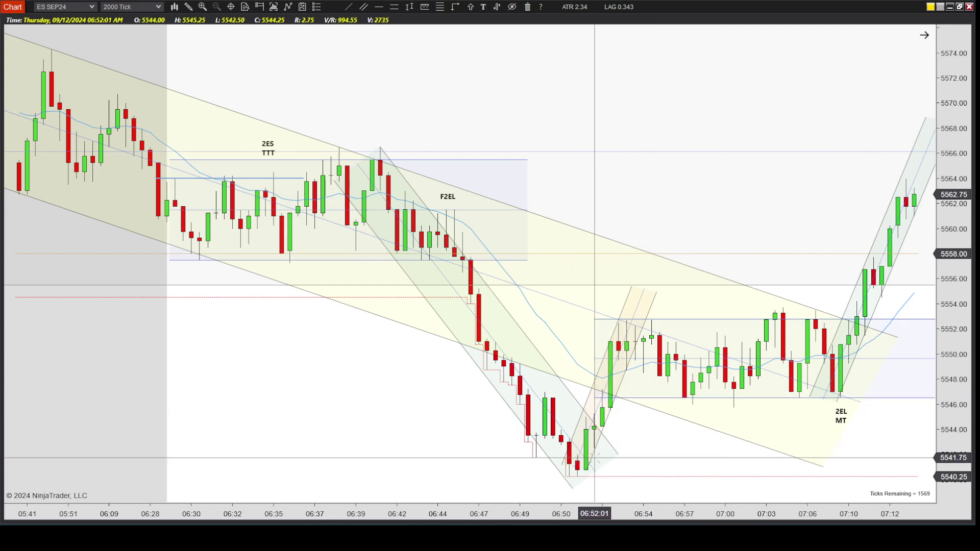
Step: Examine the 2EL MT setup at the lower edge of the 06:52 to 07:09 trading range within the descending channel
scroll(376, 394, "down", 5)
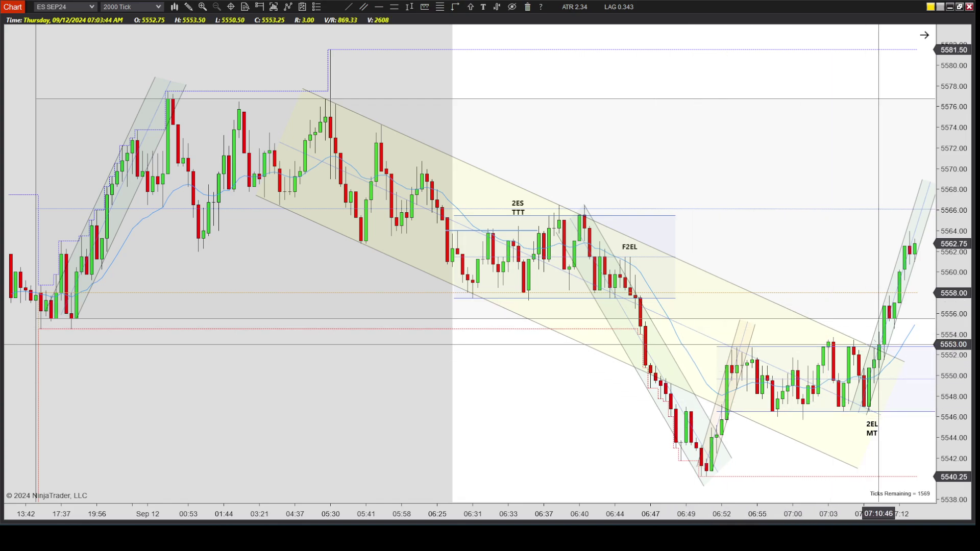
left_click_drag(763, 237, 814, 256)
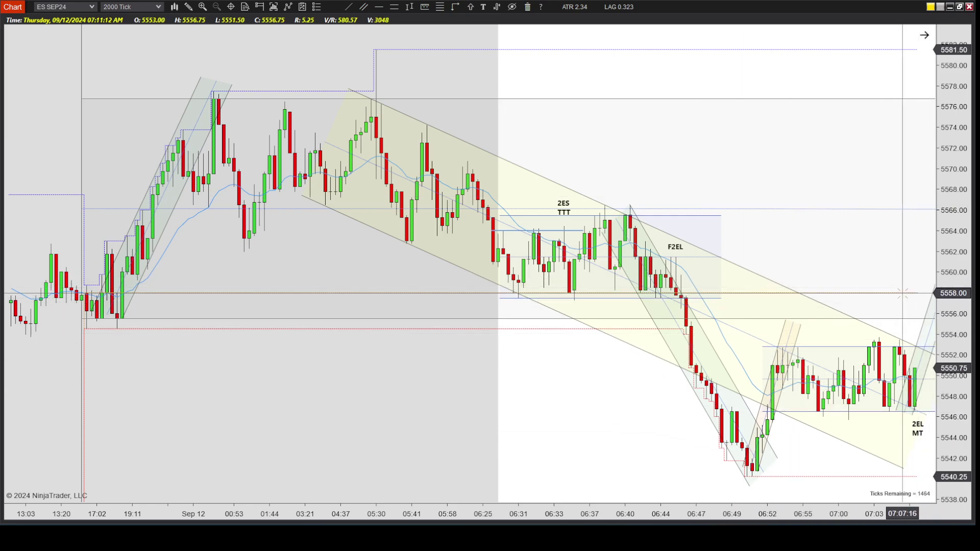
left_click_drag(857, 514, 679, 514)
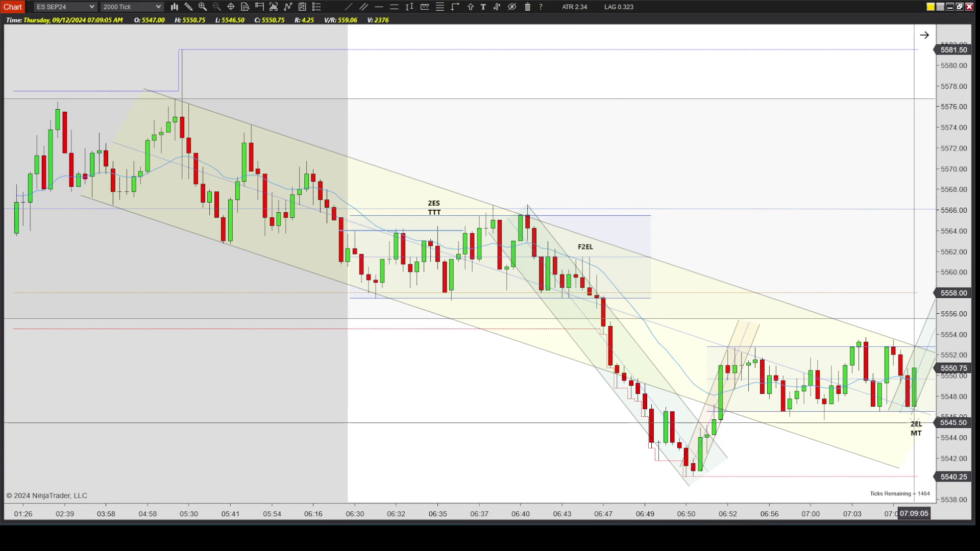
left_click_drag(898, 514, 927, 513)
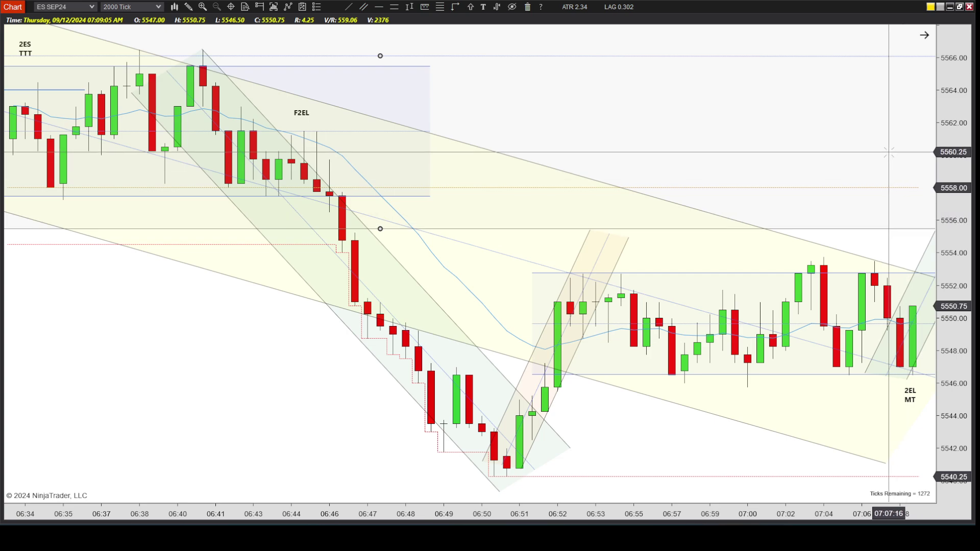
mouse_move(805, 510)
left_mouse_down()
mouse_move(827, 509)
mouse_move(809, 511)
left_mouse_up()
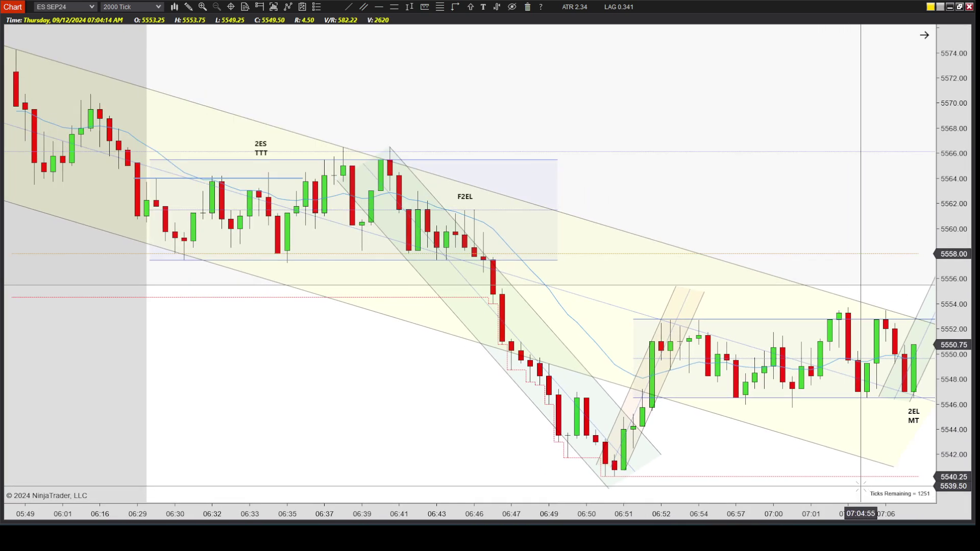
left_click_drag(796, 475, 607, 442)
Step: Examine the rally after 2EL MT, the trading range from about 07:15, the 07:35 sell-off and the swings up to 08:12
left_click_drag(893, 299, 748, 305)
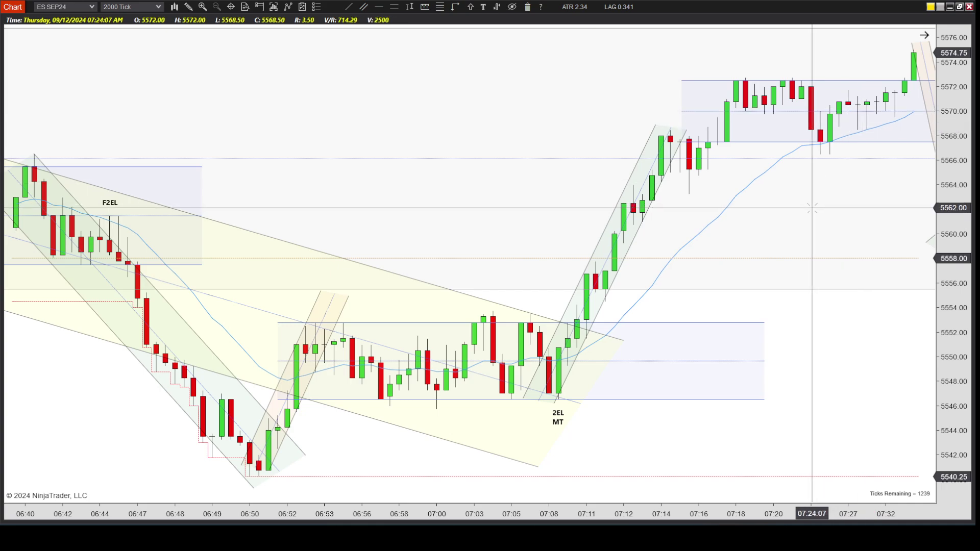
scroll(868, 215, "up", 4)
scroll(874, 221, "down", 1)
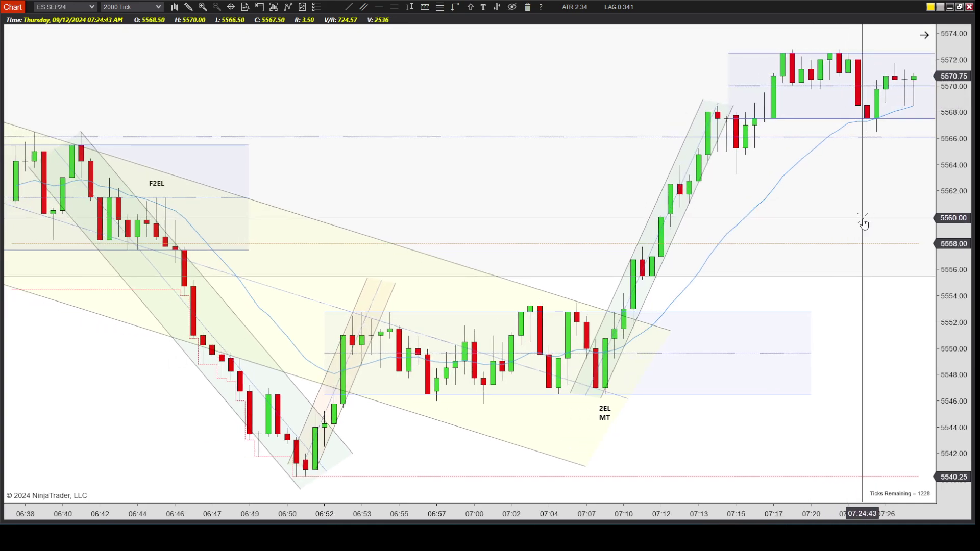
scroll(861, 223, "down", 1)
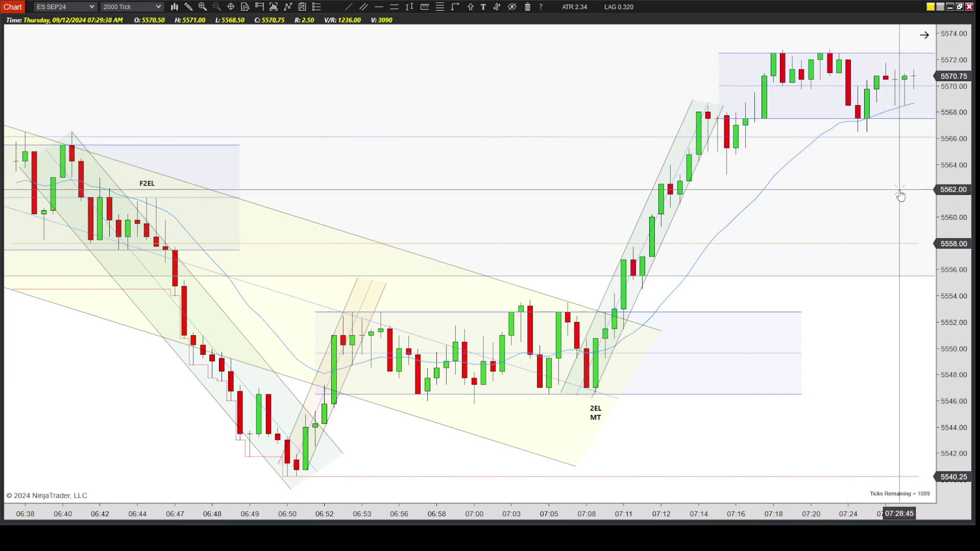
scroll(891, 193, "down", 1)
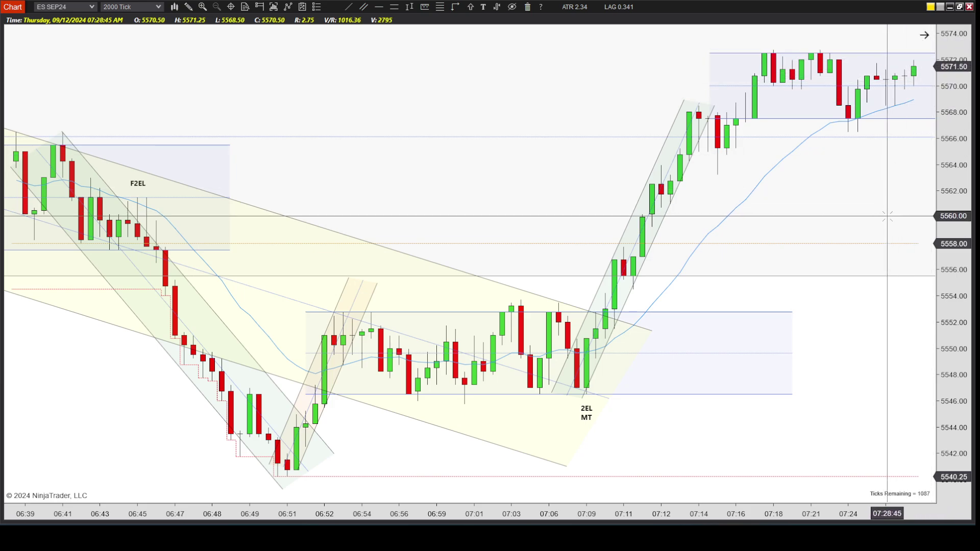
left_click_drag(893, 197, 824, 200)
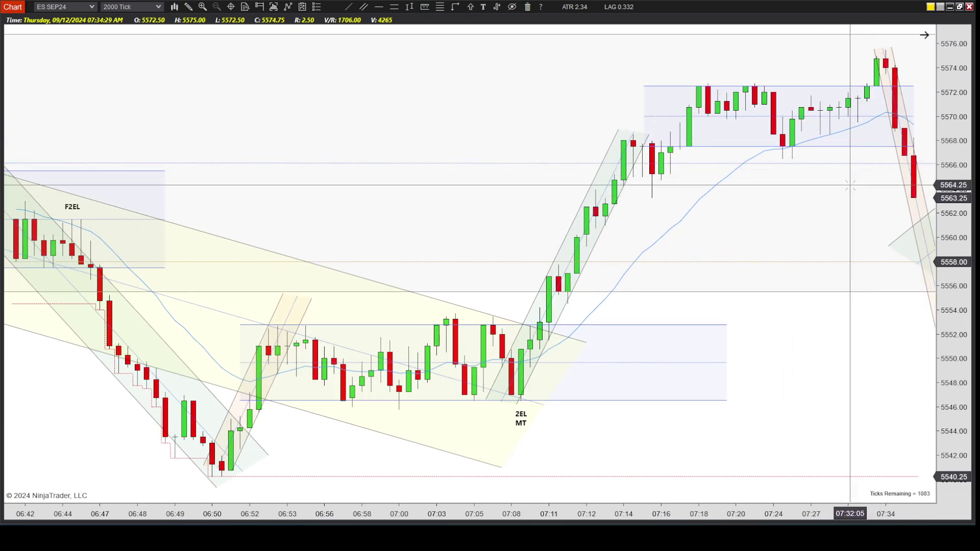
scroll(863, 204, "down", 1)
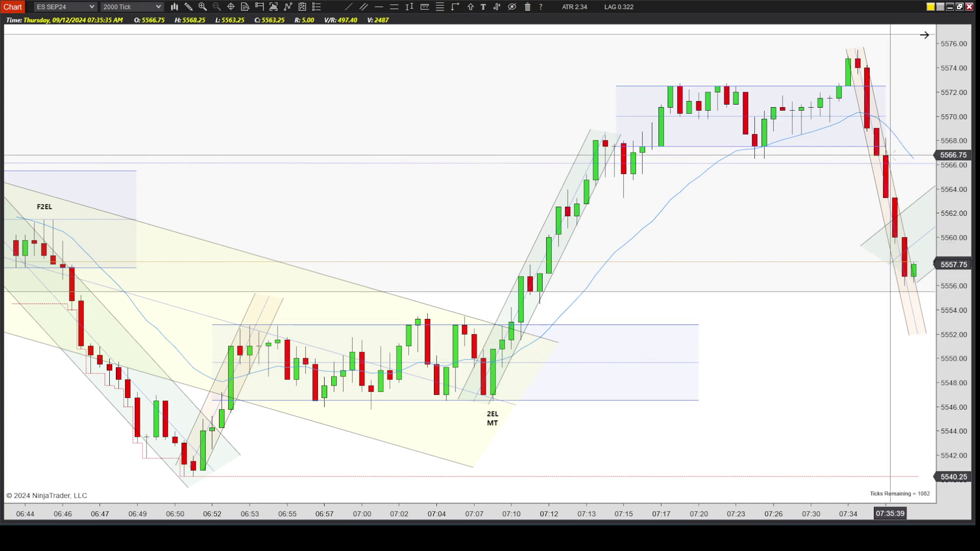
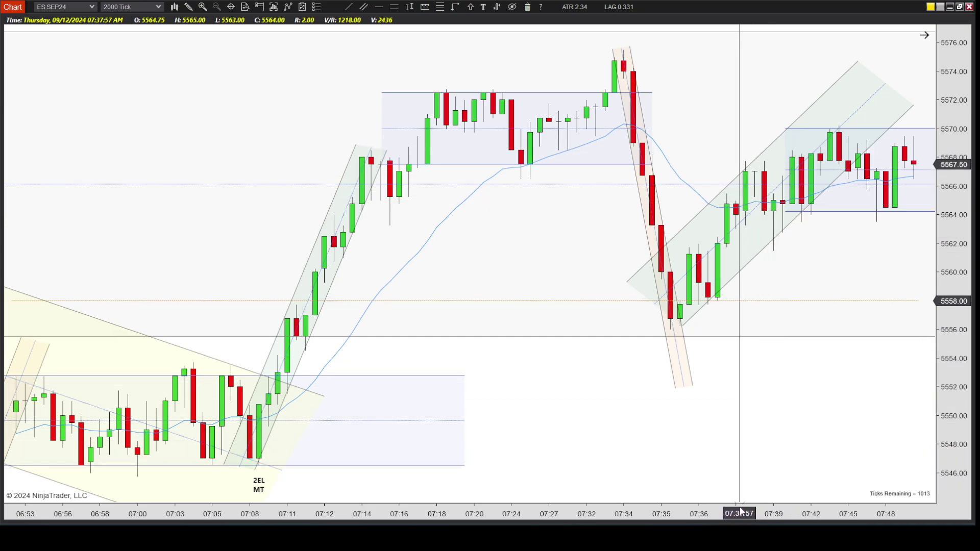
scroll(773, 493, "down", 1)
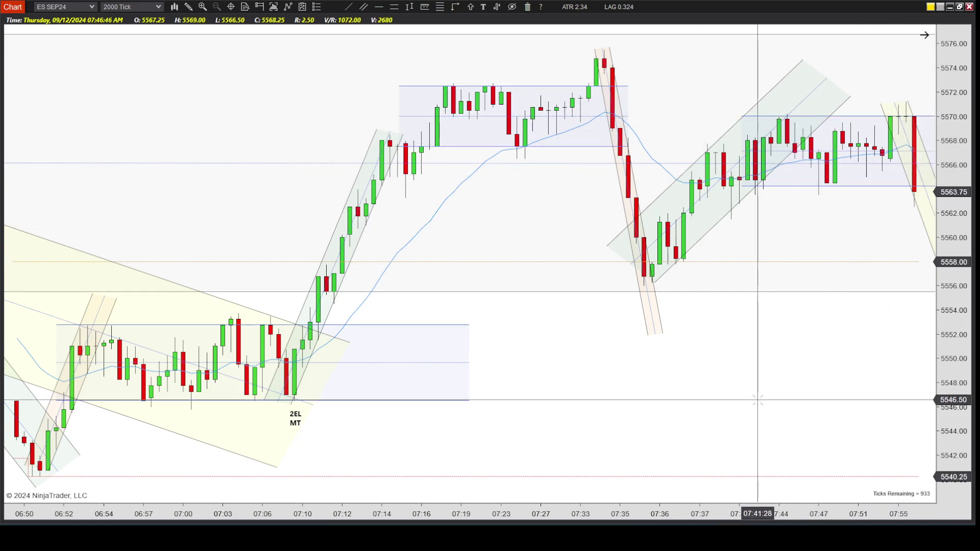
left_click_drag(596, 513, 721, 515)
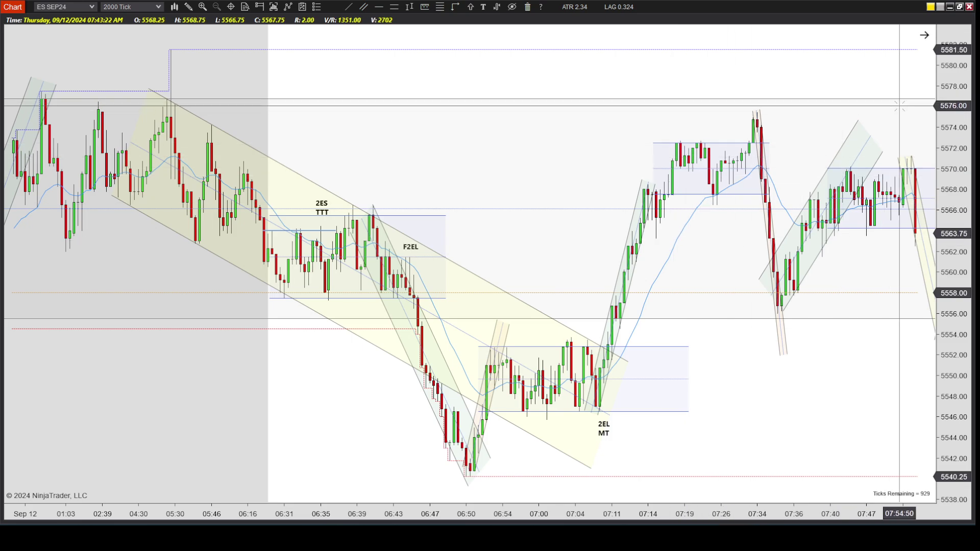
left_click_drag(885, 501, 400, 487)
left_click_drag(816, 259, 573, 271)
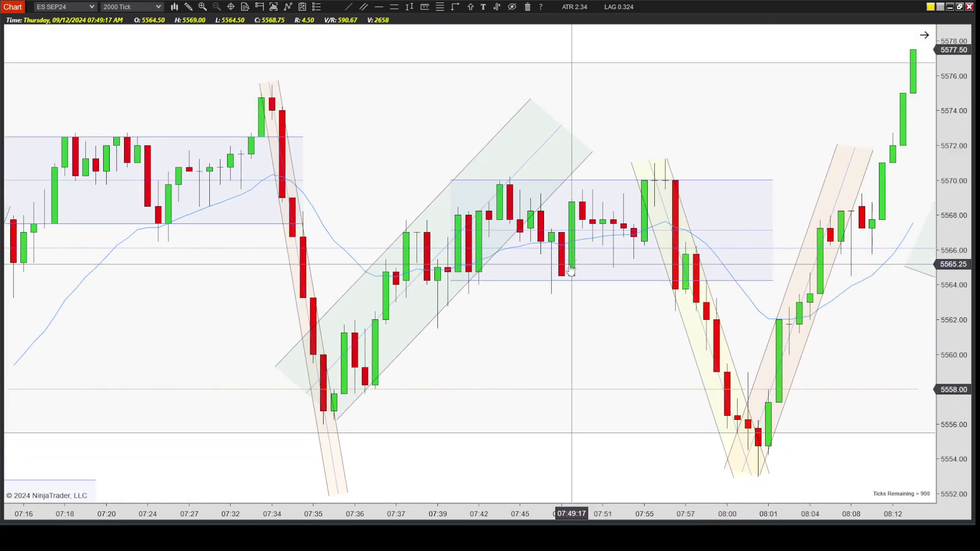
Step: Examine the trading range and V-shaped swing before 08:02, the rally to the 08:13 high and the descending channel that follows
left_click_drag(725, 517, 863, 515)
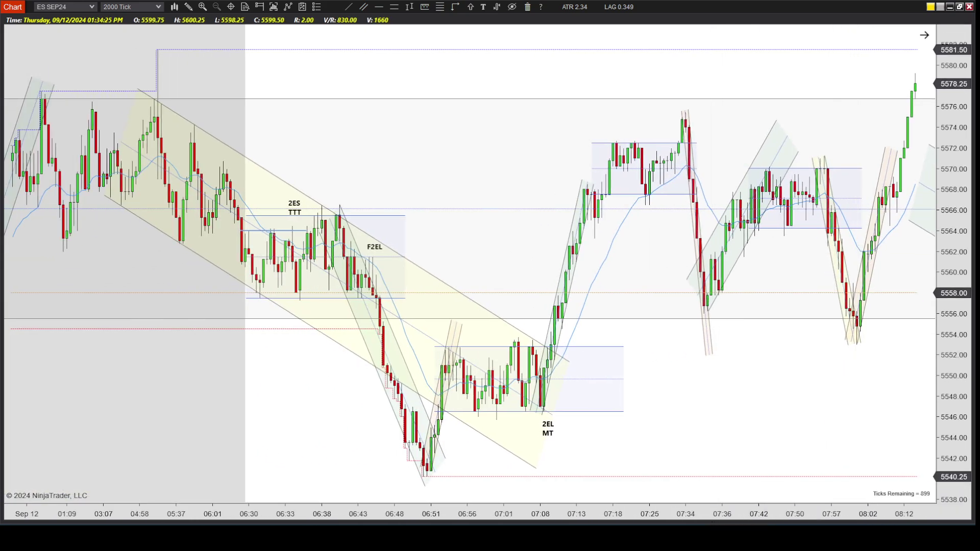
left_click_drag(713, 515, 750, 515)
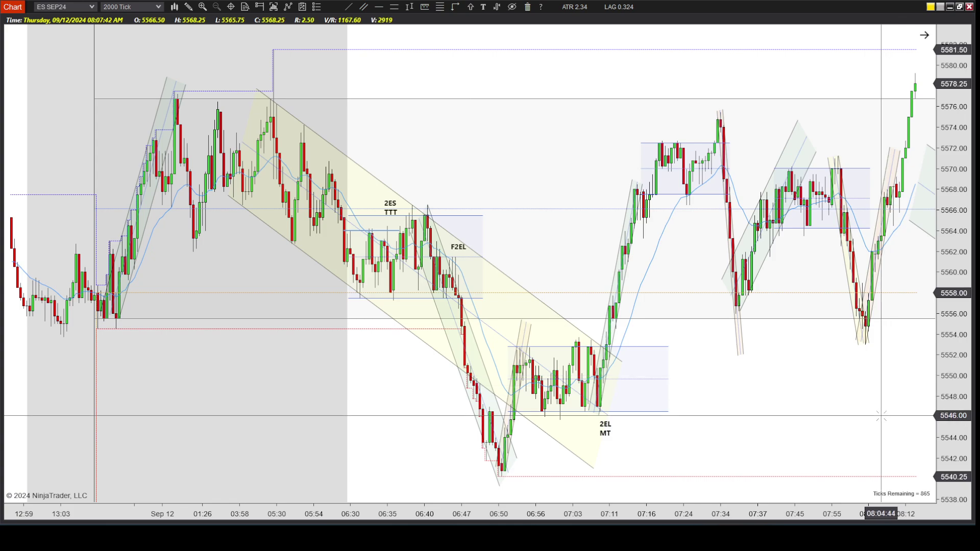
left_click_drag(862, 515, 463, 510)
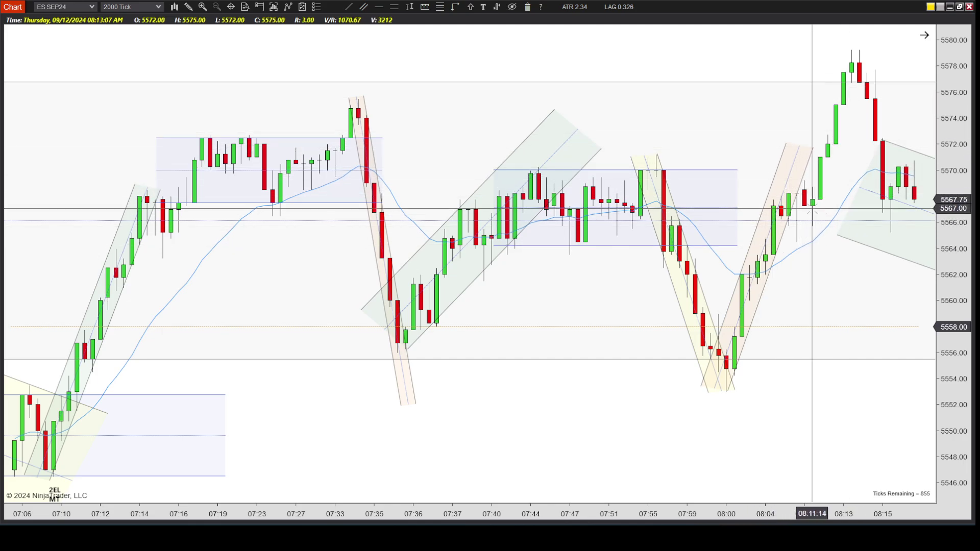
left_click_drag(584, 299, 687, 315)
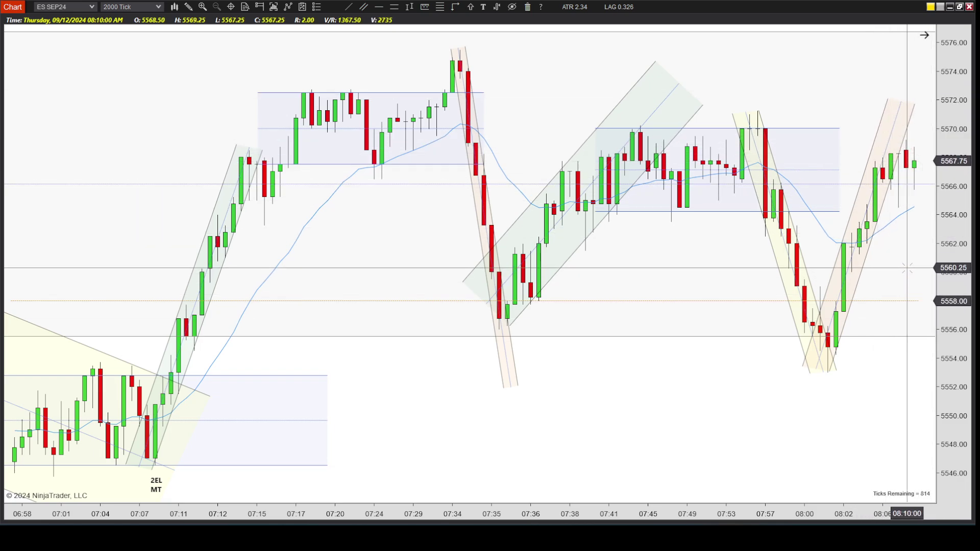
left_click_drag(909, 274, 707, 276)
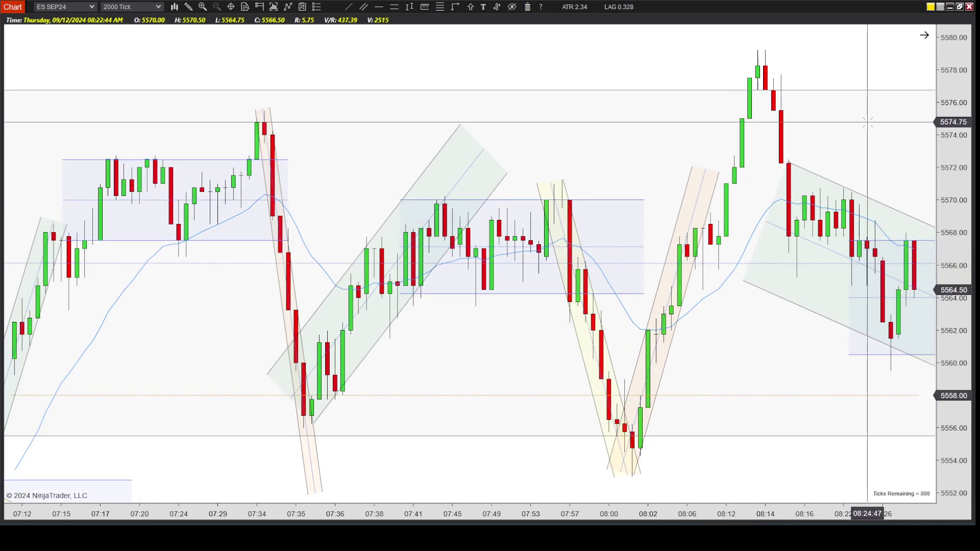
left_click_drag(872, 121, 713, 114)
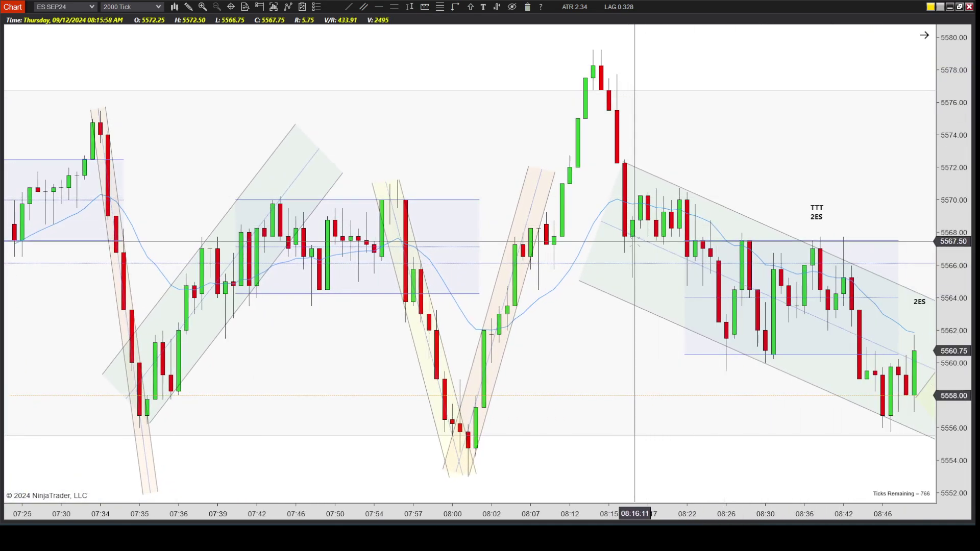
Step: Try a steep descending trend channel along the sell-off from the 08:13 high
left_click_drag(734, 149, 826, 153)
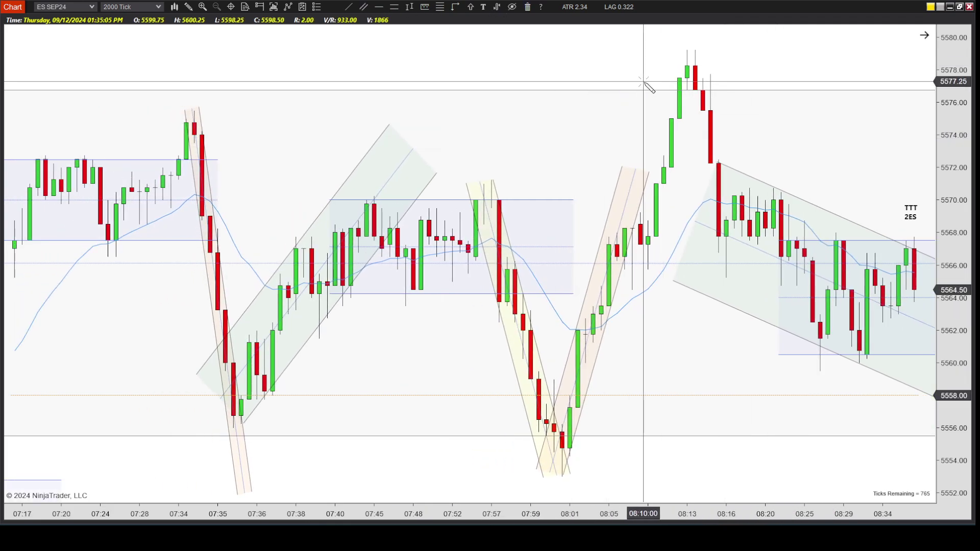
left_click(694, 49)
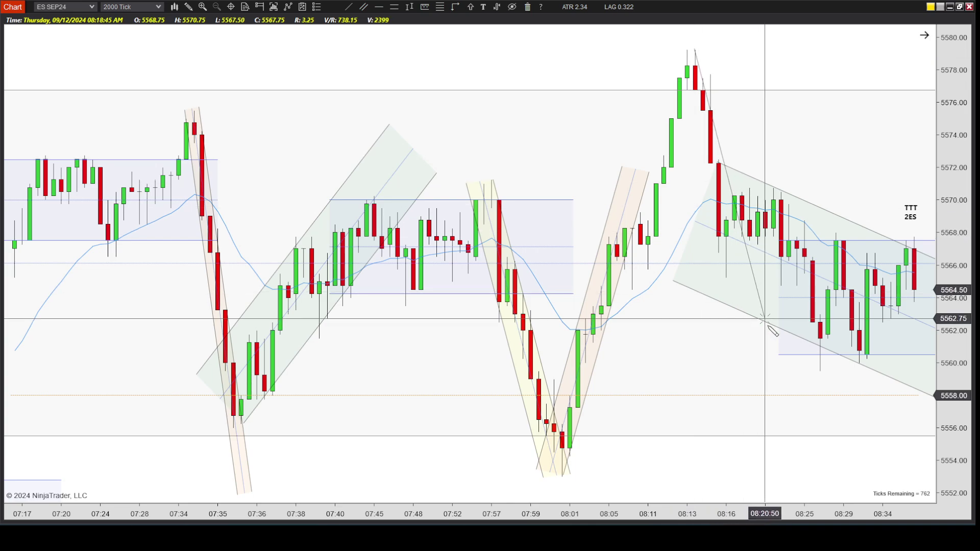
left_click(774, 340)
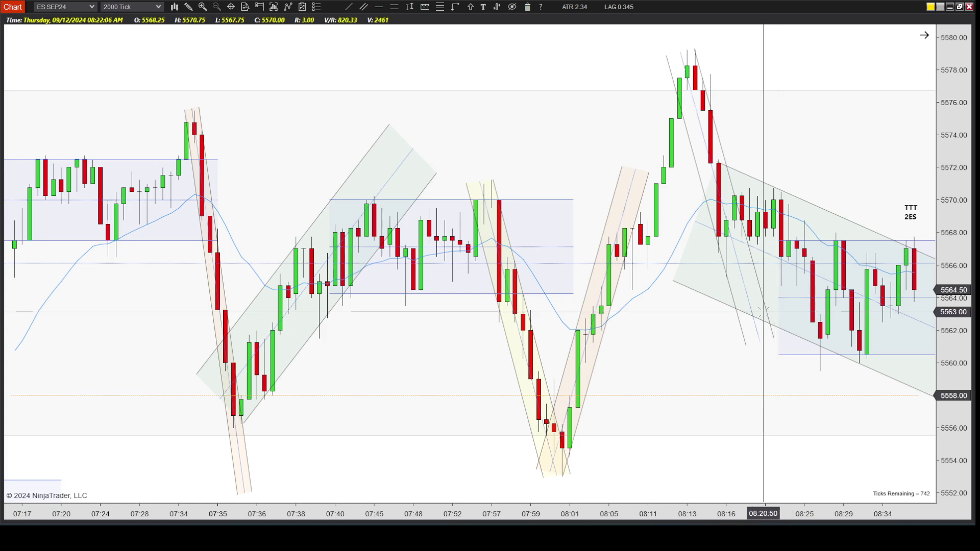
mouse_move(767, 310)
left_mouse_down()
mouse_move(829, 306)
mouse_move(862, 346)
left_mouse_up()
left_click_drag(666, 55, 632, 87)
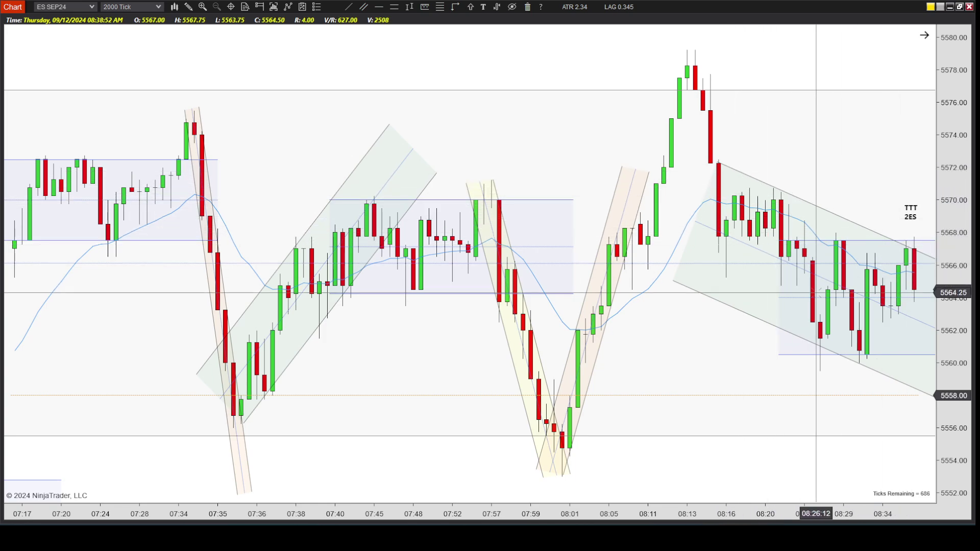
Step: Refit the lower line of the wide descending channel starting near 08:15 to its swing lows, making the channel narrower
left_click(742, 311)
mouse_move(670, 282)
left_mouse_down()
mouse_move(691, 240)
mouse_move(685, 279)
left_mouse_up()
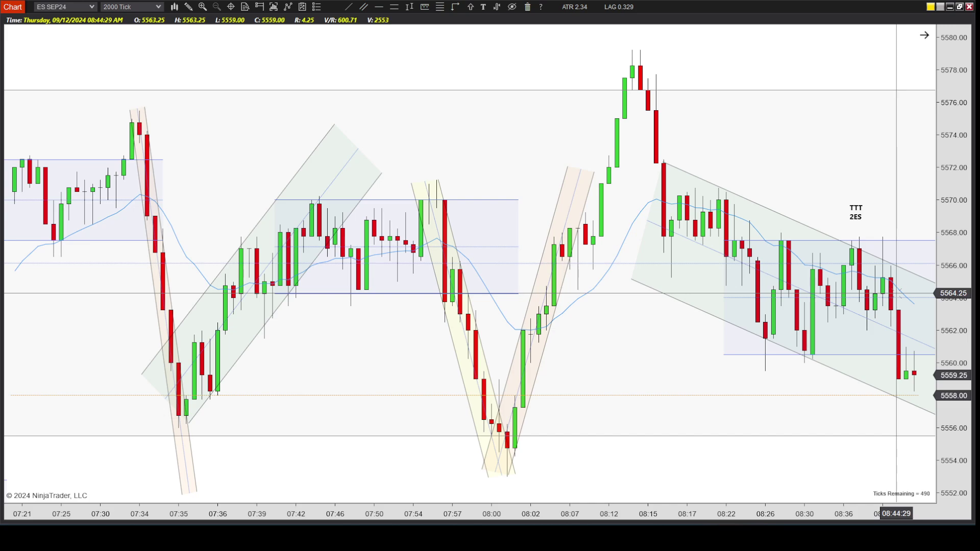
left_click_drag(889, 114, 749, 119)
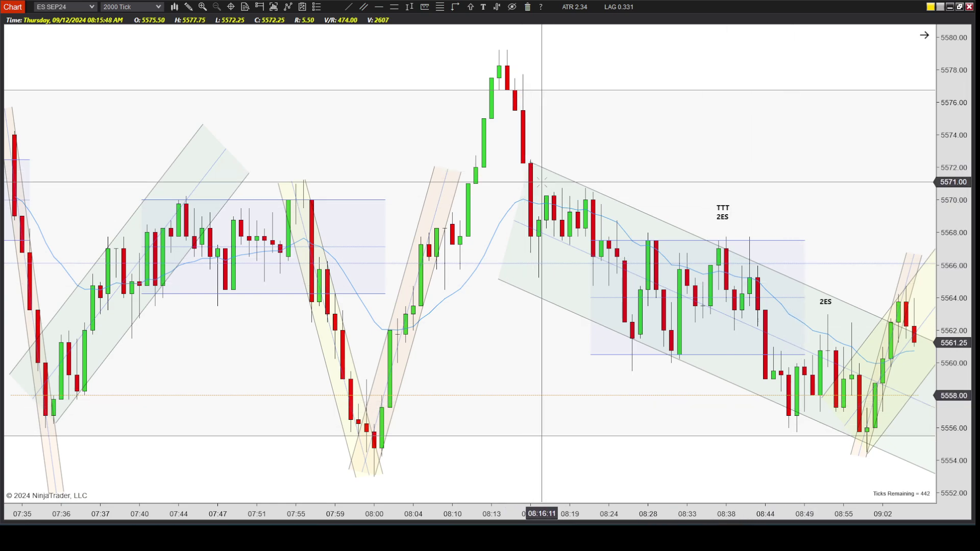
left_click_drag(636, 415, 724, 425)
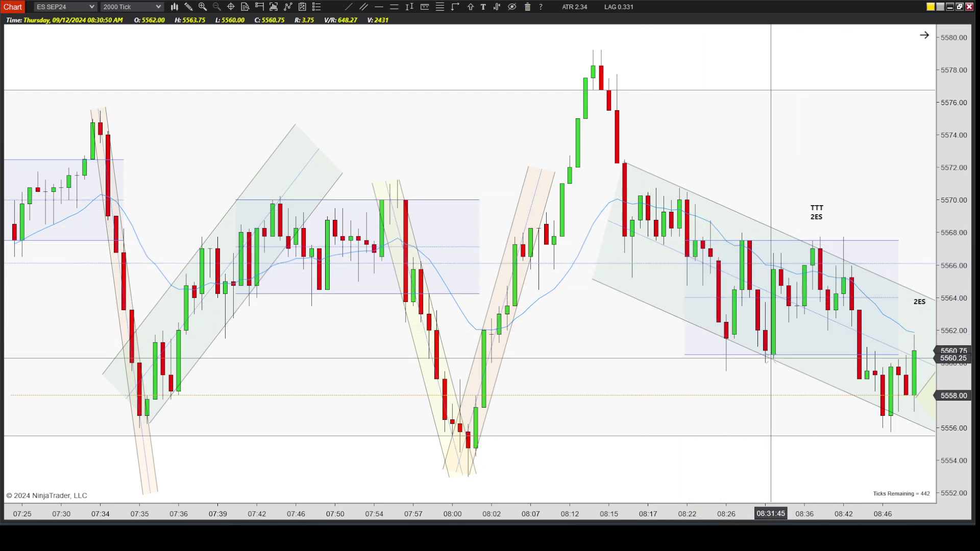
left_click(692, 323)
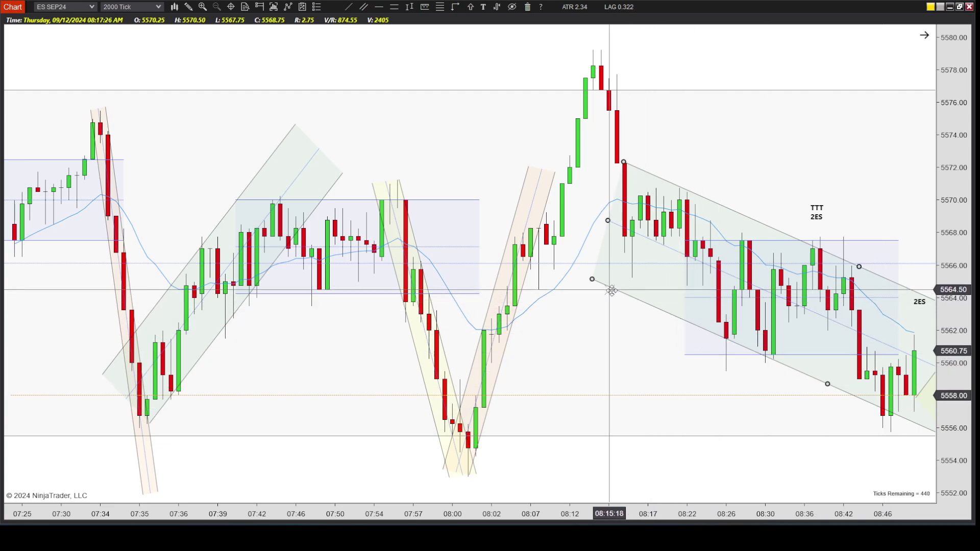
left_click_drag(596, 288, 594, 284)
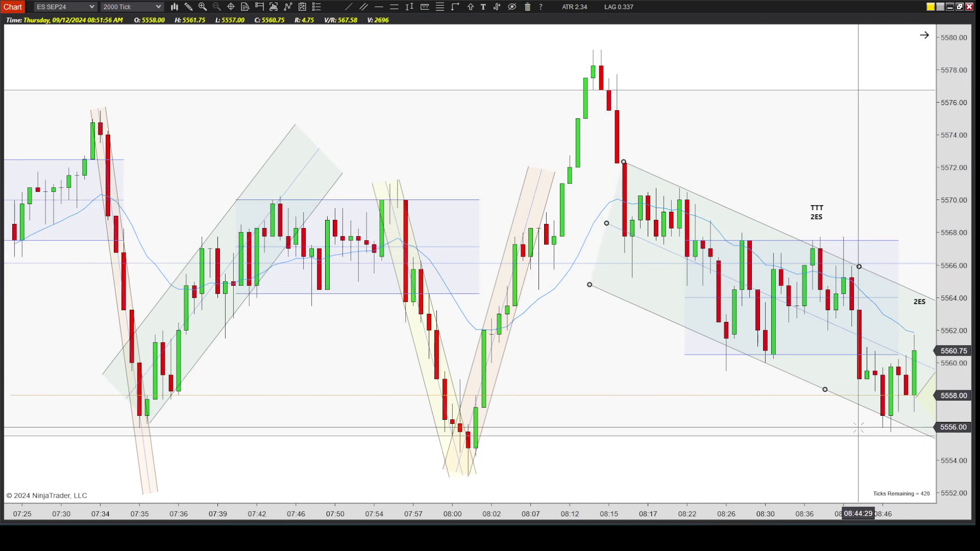
Step: Examine the 2ES setup near 08:53, the reversal from the 09:00 low and the rally through 10:39
scroll(901, 455, "down", 1)
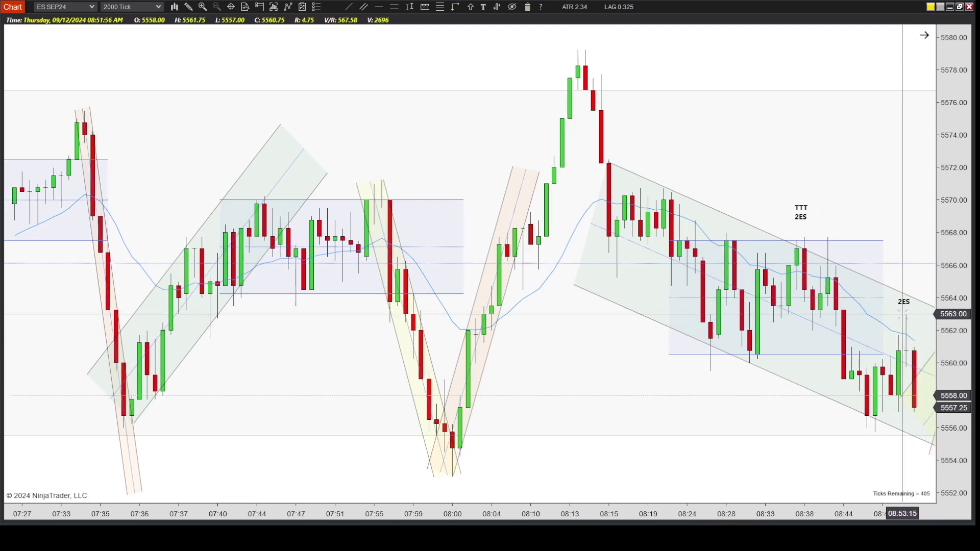
scroll(901, 346, "up", 1)
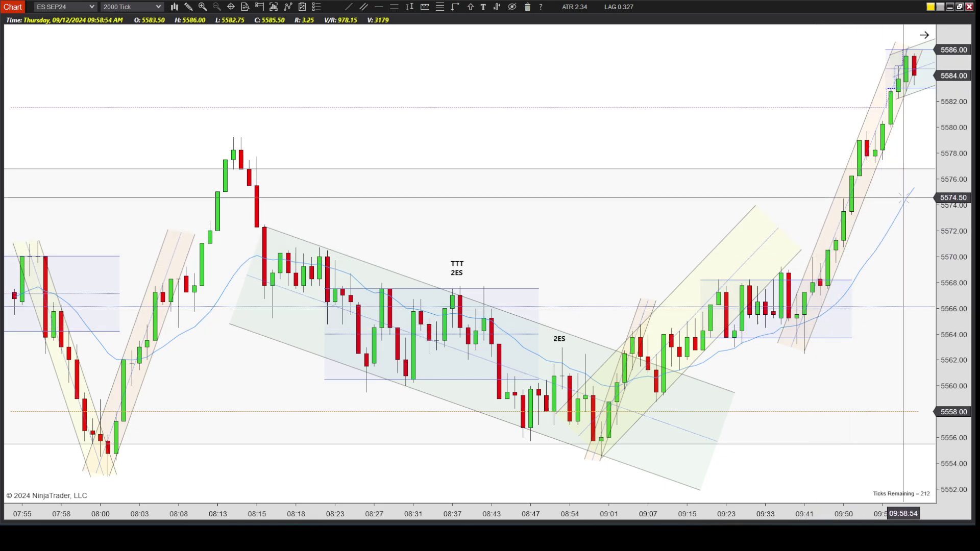
scroll(903, 199, "right", 5)
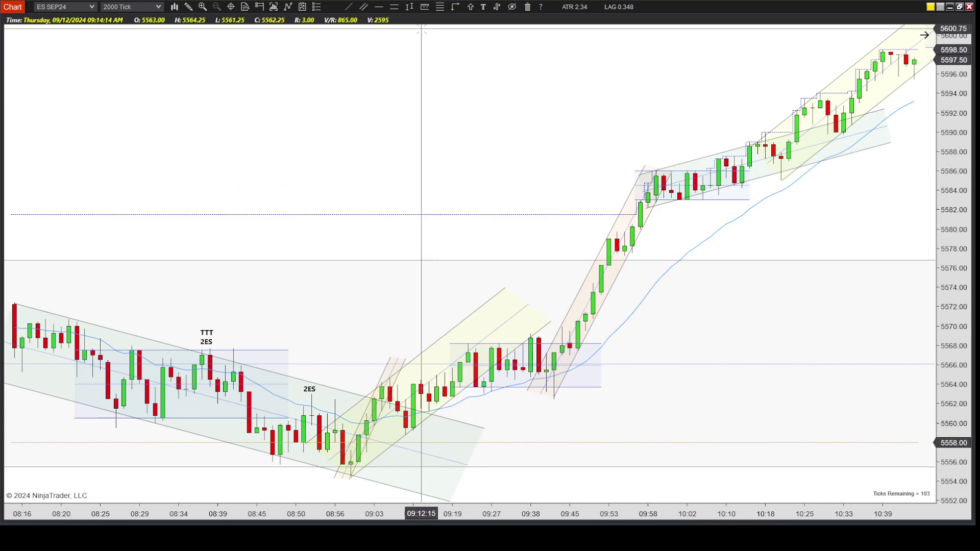
Step: Try a rising trend channel from the low near 09:00 through the low near 09:41
left_click(351, 475)
left_click(847, 278)
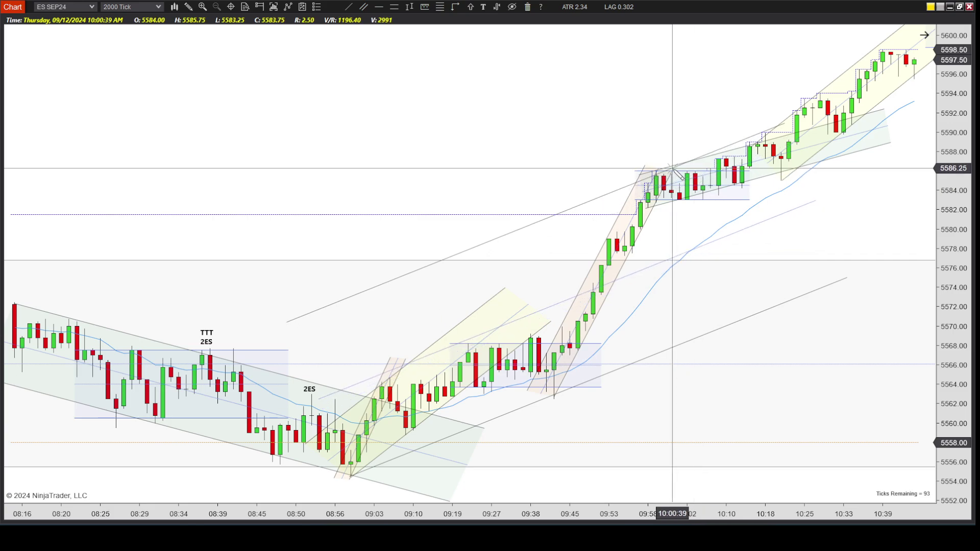
key("Escape")
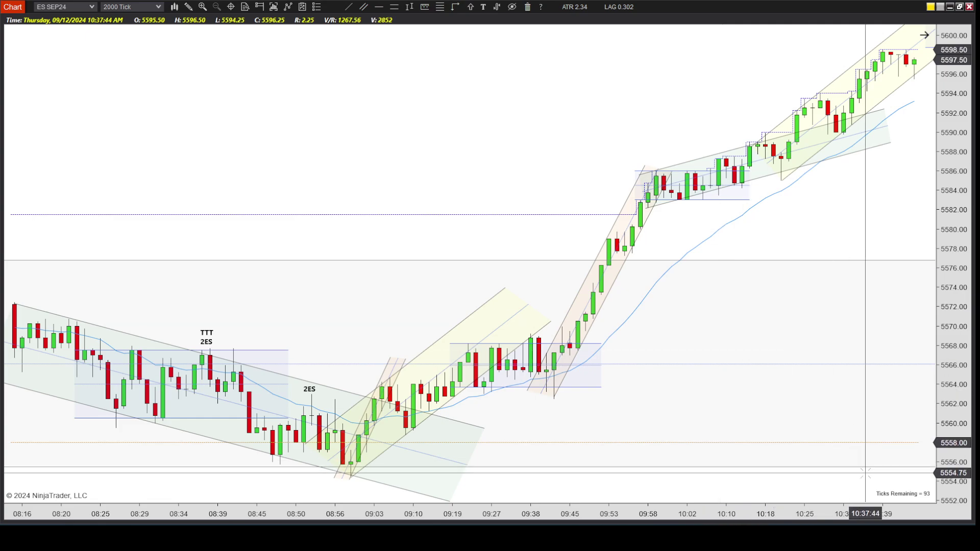
Step: Examine the late-morning rising channel and trading range, the sell-off to the 11:51 low and the HL trade near 12:06
left_click_drag(845, 517, 829, 516)
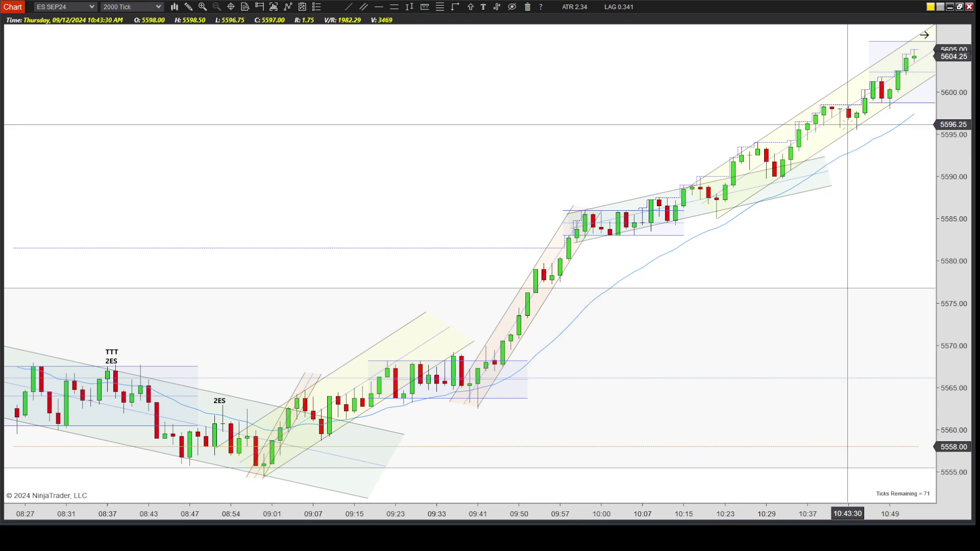
scroll(789, 153, "up", 3)
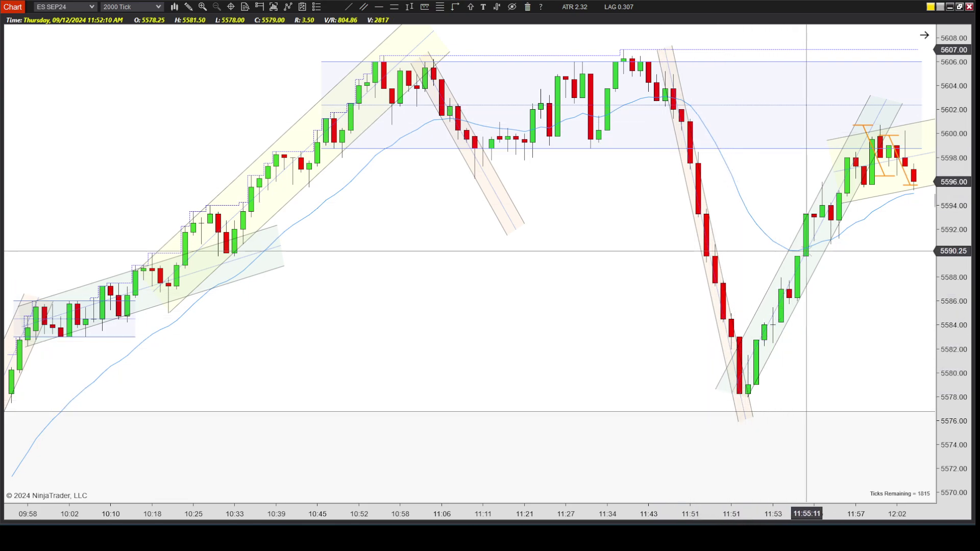
left_click_drag(848, 297, 709, 345)
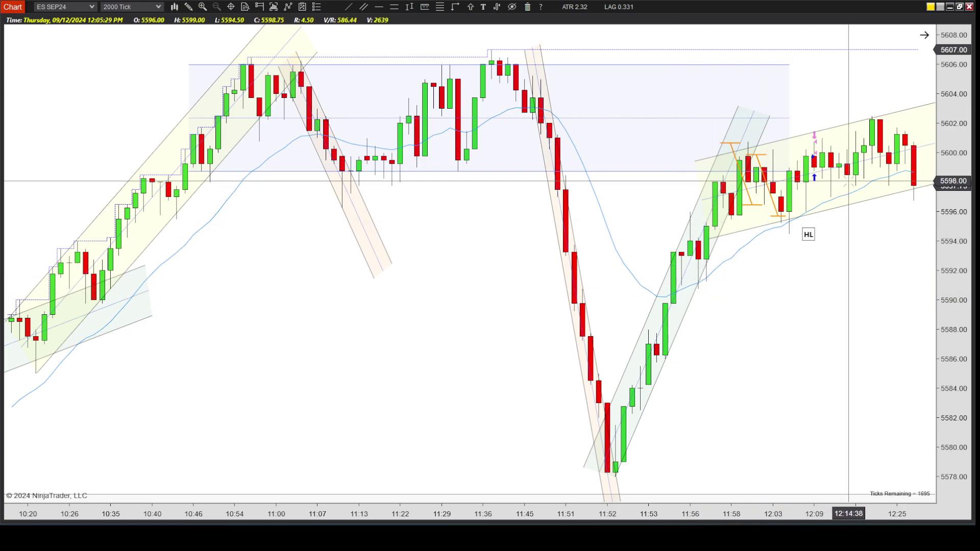
scroll(791, 234, "up", 3)
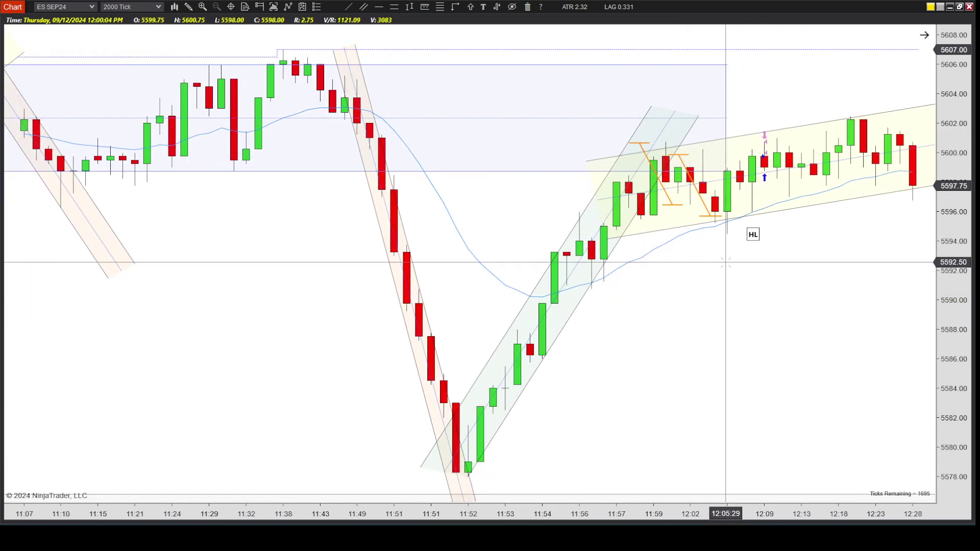
left_click_drag(736, 202, 825, 357)
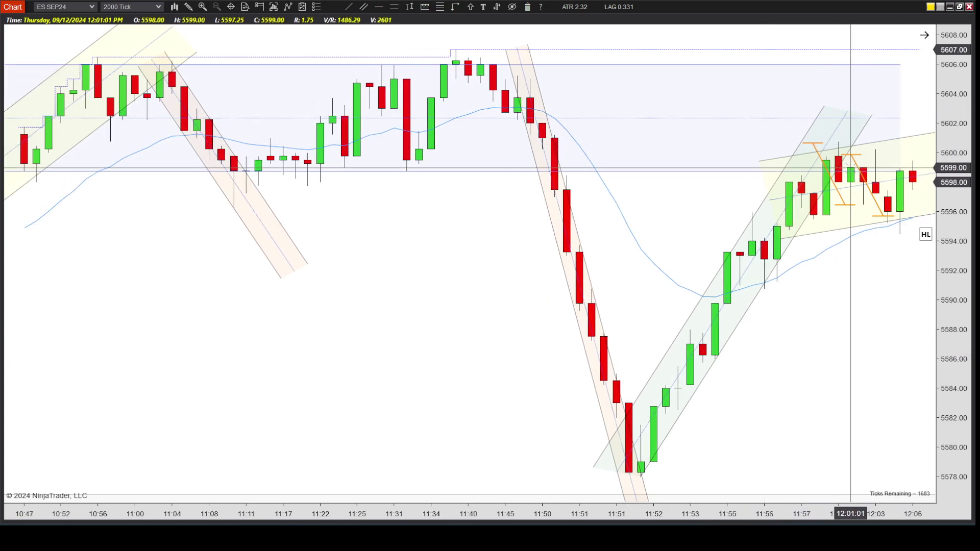
scroll(888, 179, "down", 2)
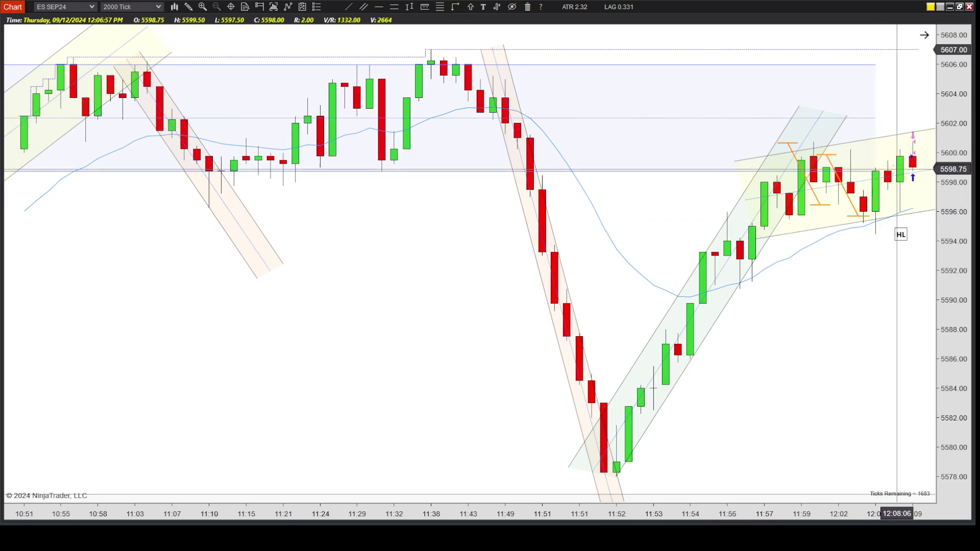
scroll(889, 198, "up", 1)
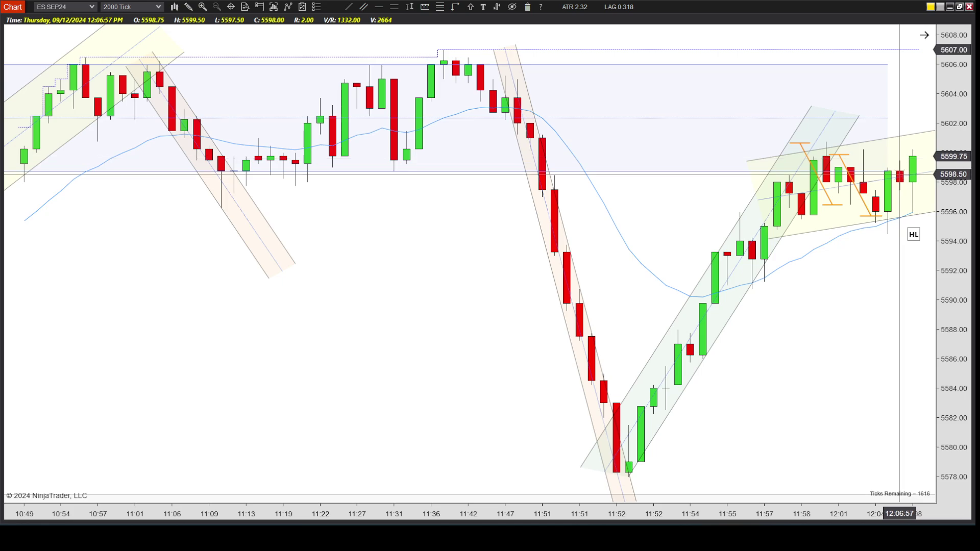
scroll(899, 173, "down", 1)
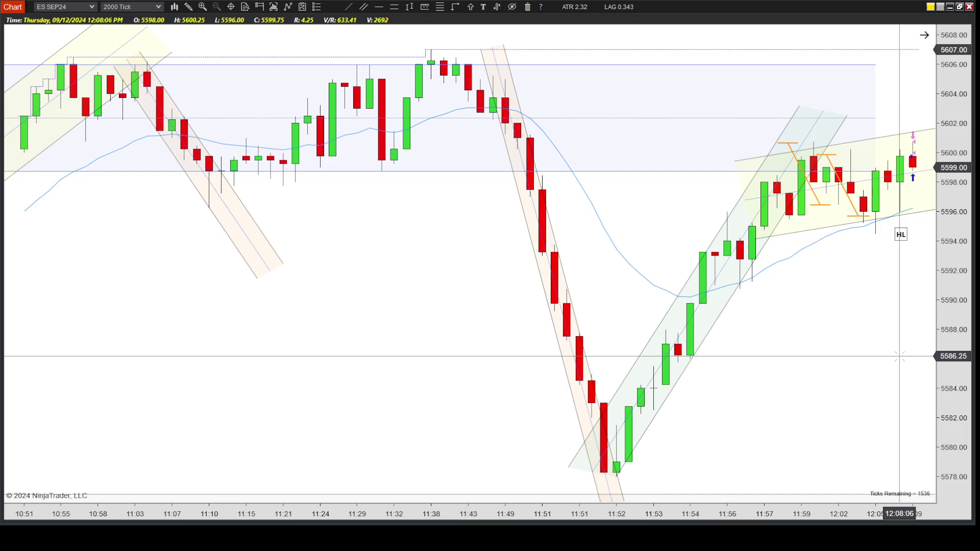
Step: Compare the HL trade with the whole day's structure and examine the bars following its entry in the rising channel
left_click_drag(536, 511, 724, 515)
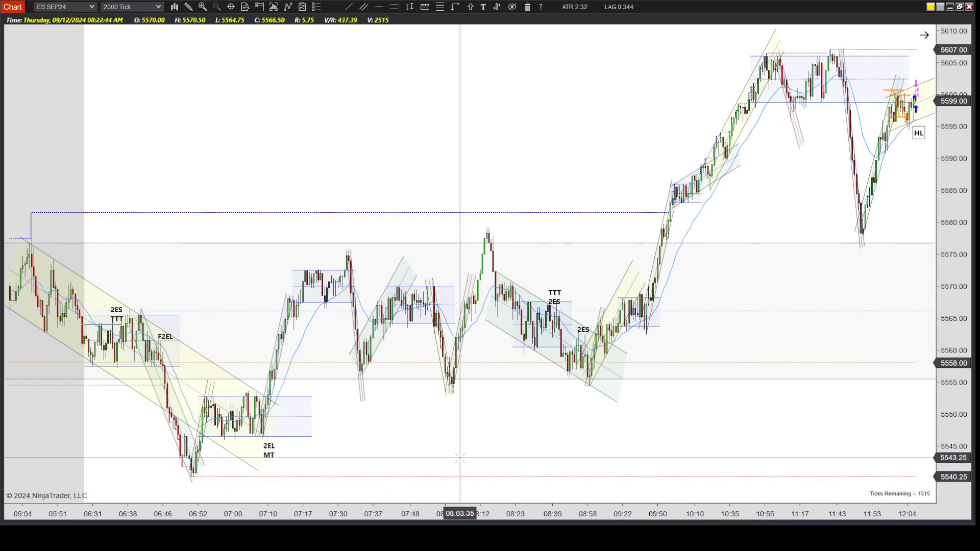
left_click_drag(427, 515, 354, 468)
left_click_drag(852, 513, 260, 513)
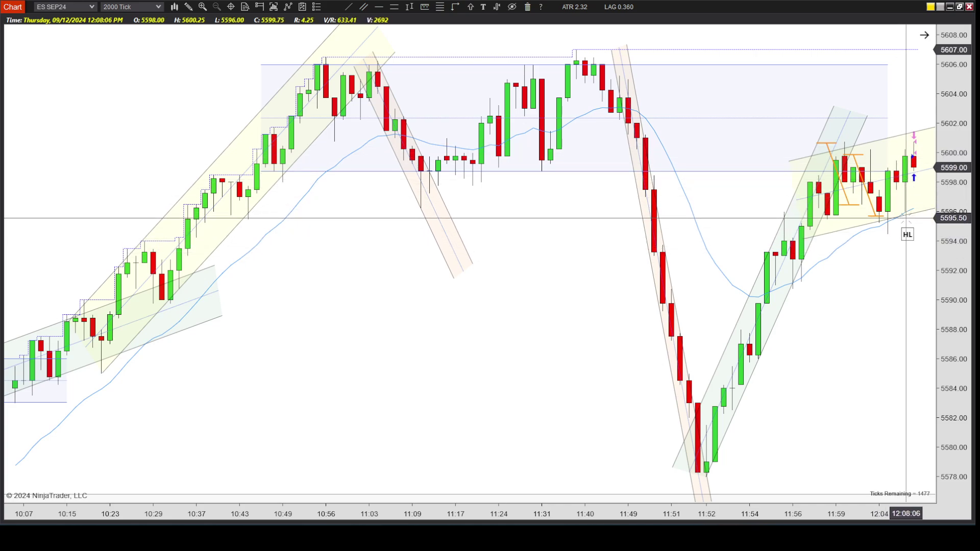
scroll(906, 219, "down", 1)
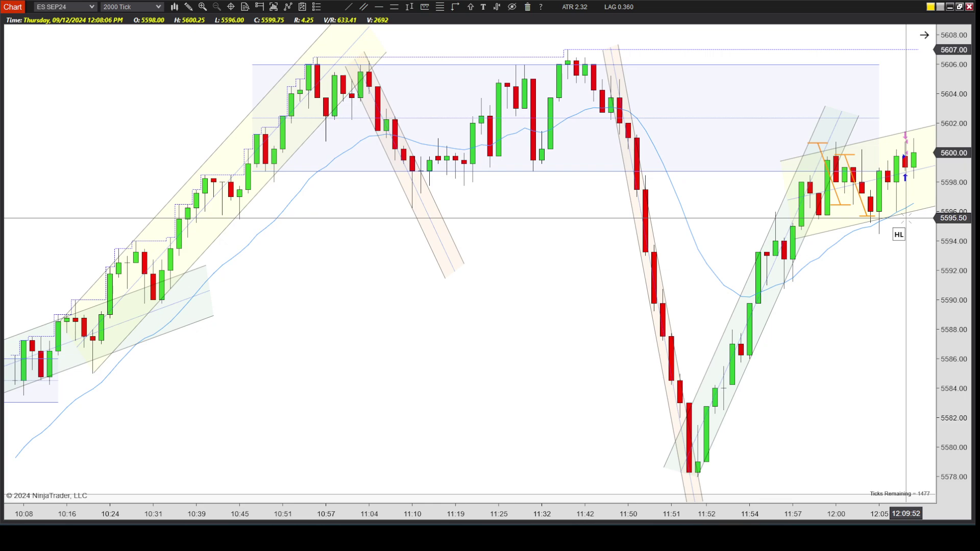
scroll(907, 218, "down", 7)
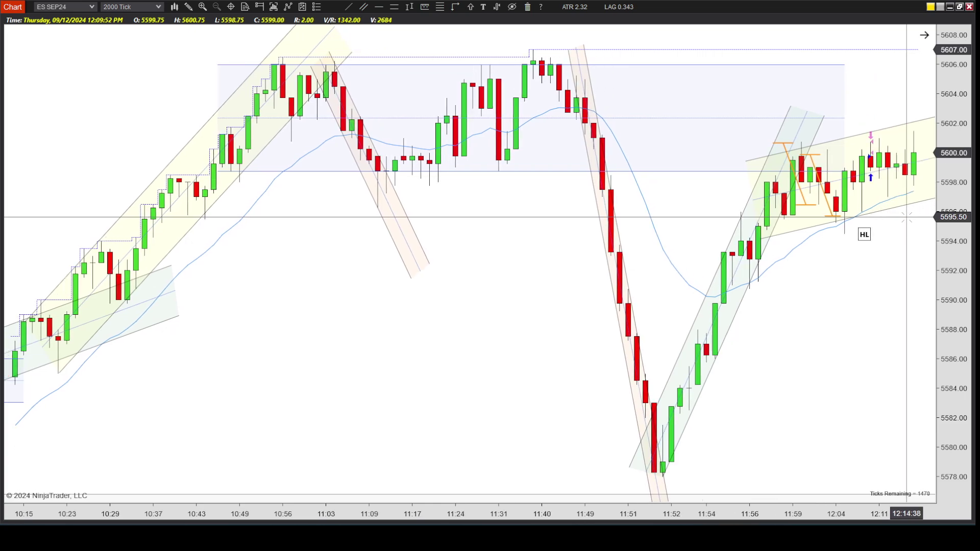
scroll(906, 218, "down", 1)
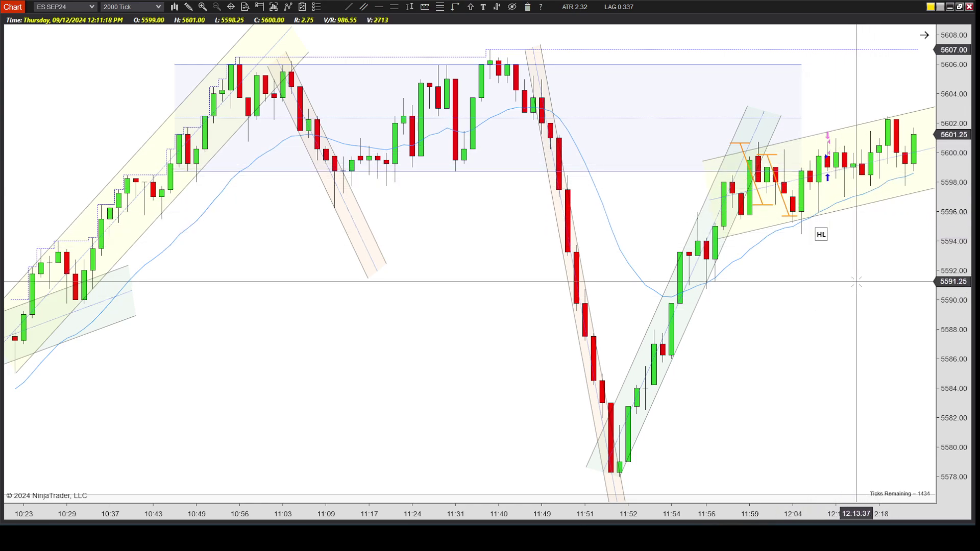
Step: Examine the price action from the HL trade through the 13:00 close and show the whole September 12 session
left_click_drag(857, 281, 403, 222)
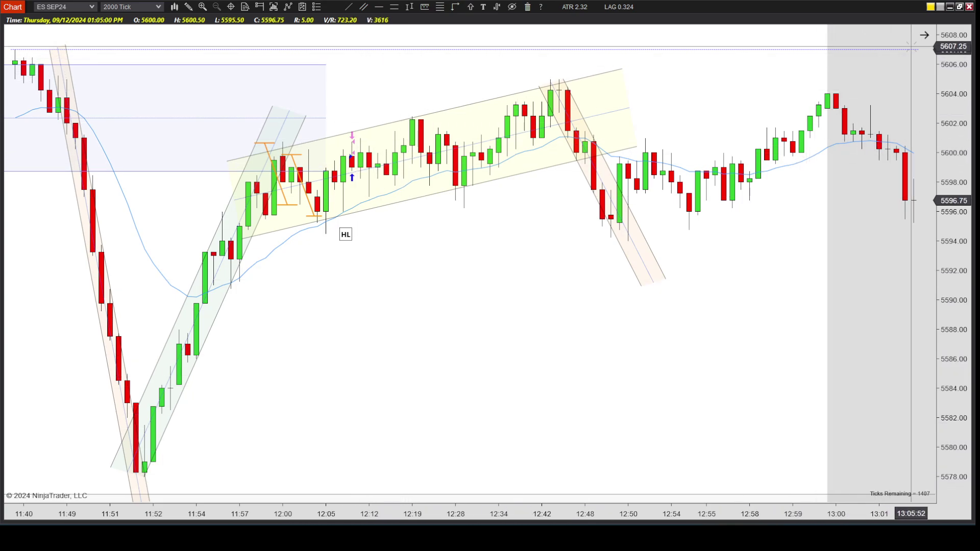
scroll(397, 496, "down", 3)
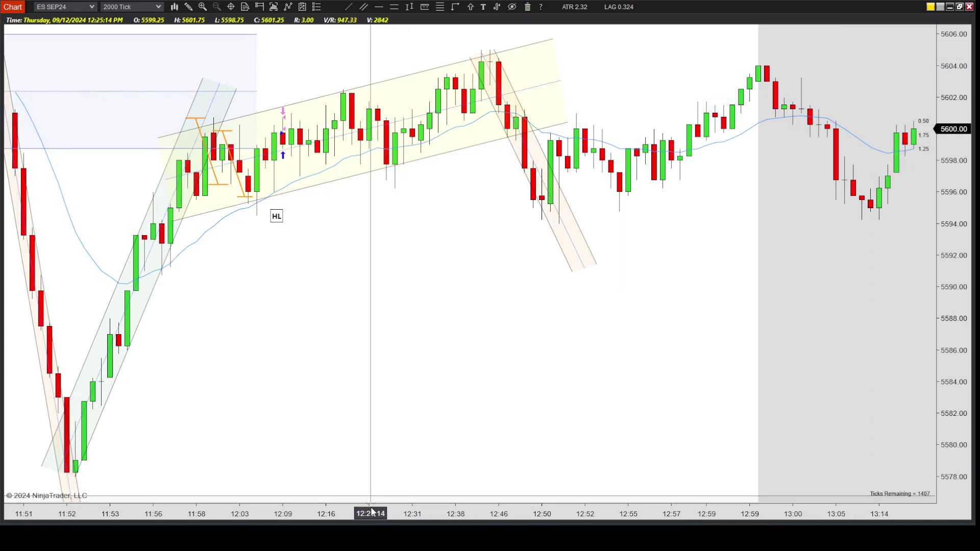
scroll(367, 449, "up", 3)
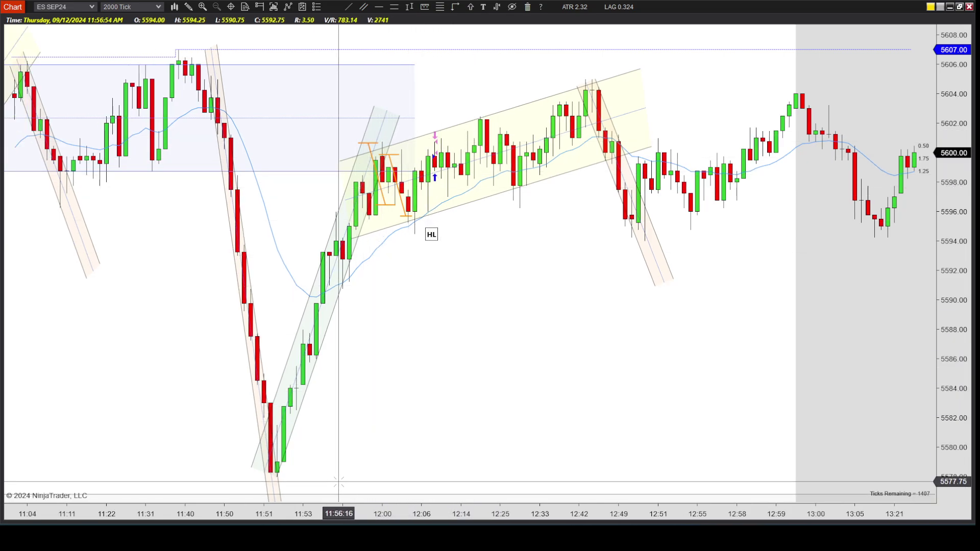
scroll(476, 516, "up", 3)
scroll(476, 516, "up", 3)
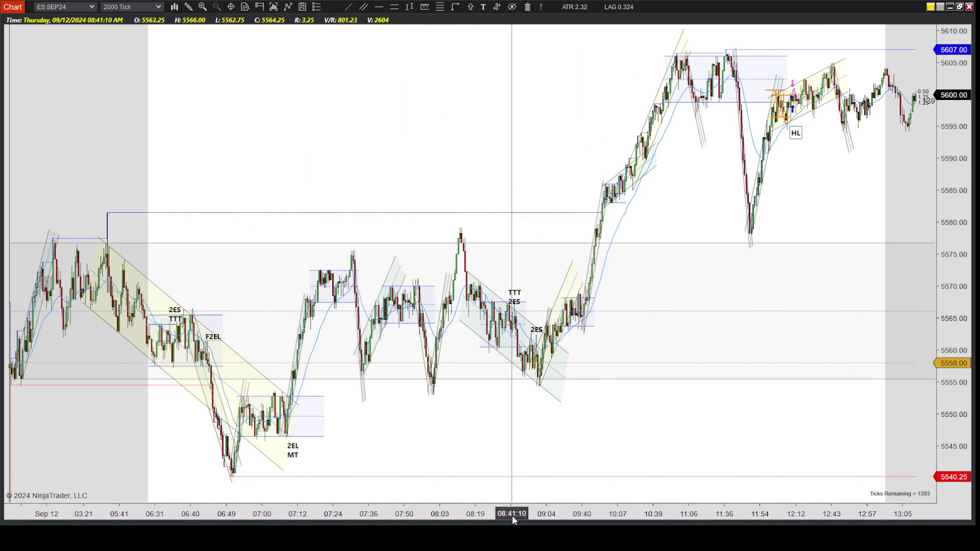